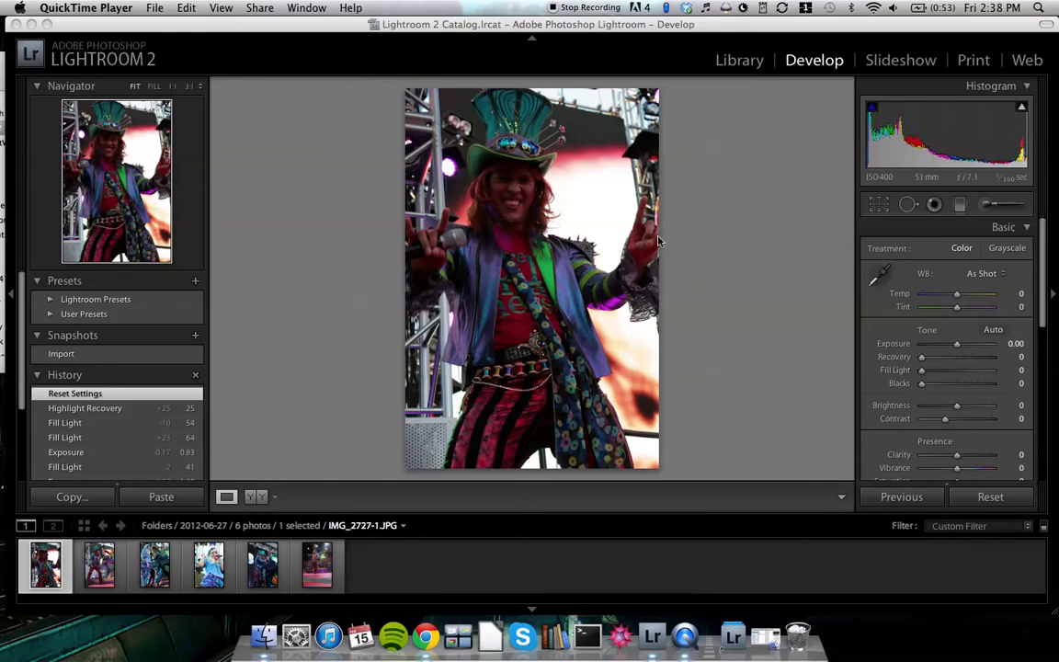
- Examine the performer's face and raised hand at full magnification before editing
left_click(520, 196)
left_click_drag(558, 196, 562, 269)
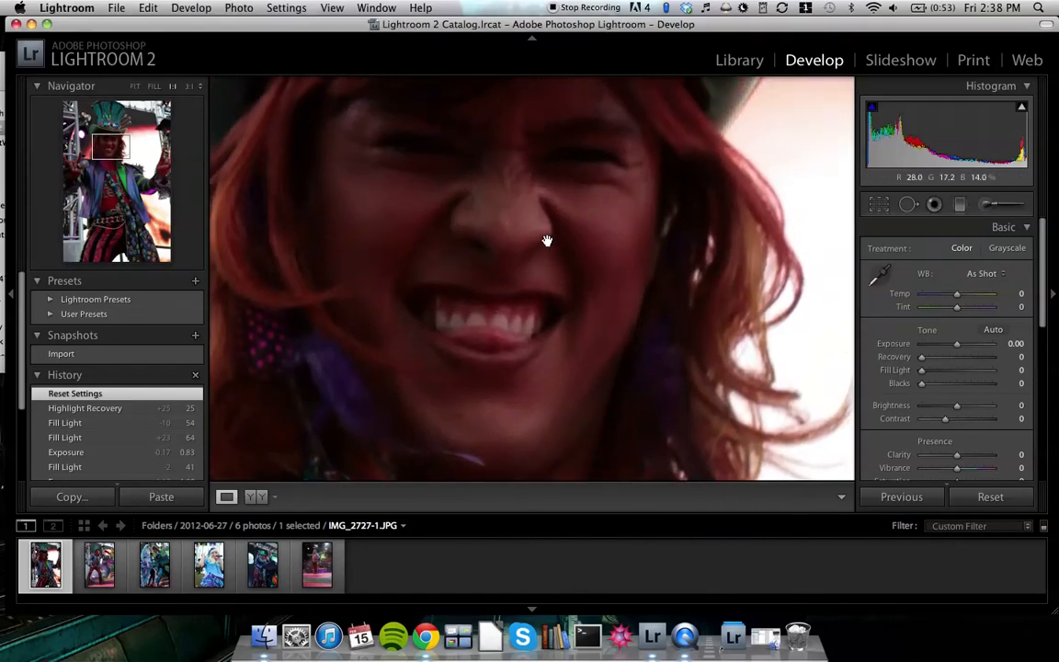
left_click(547, 241)
left_click(606, 221)
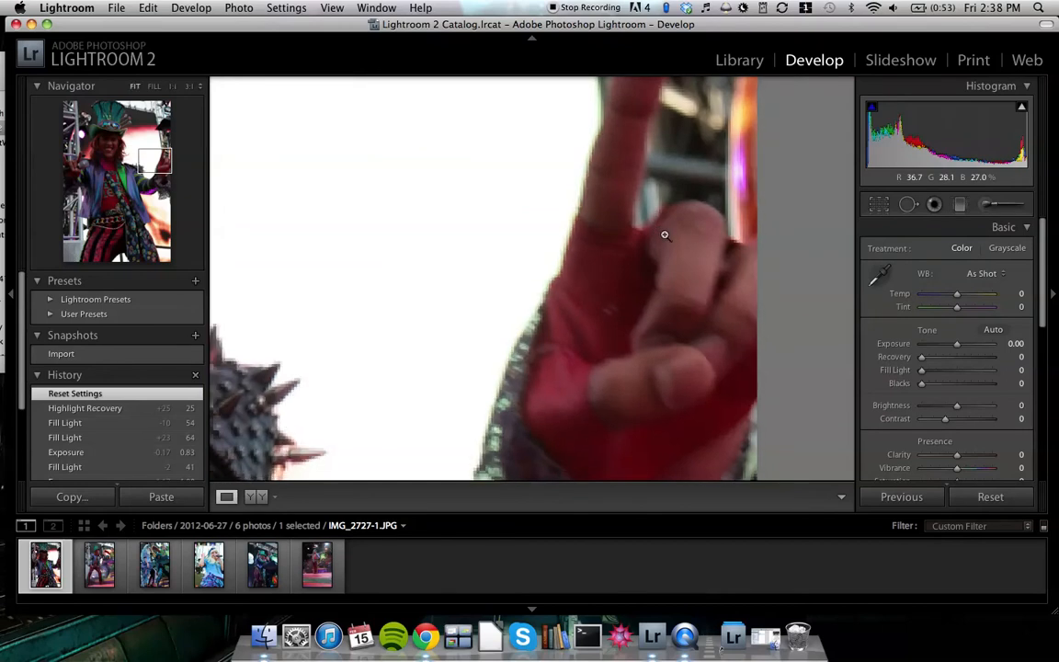
left_click(664, 235)
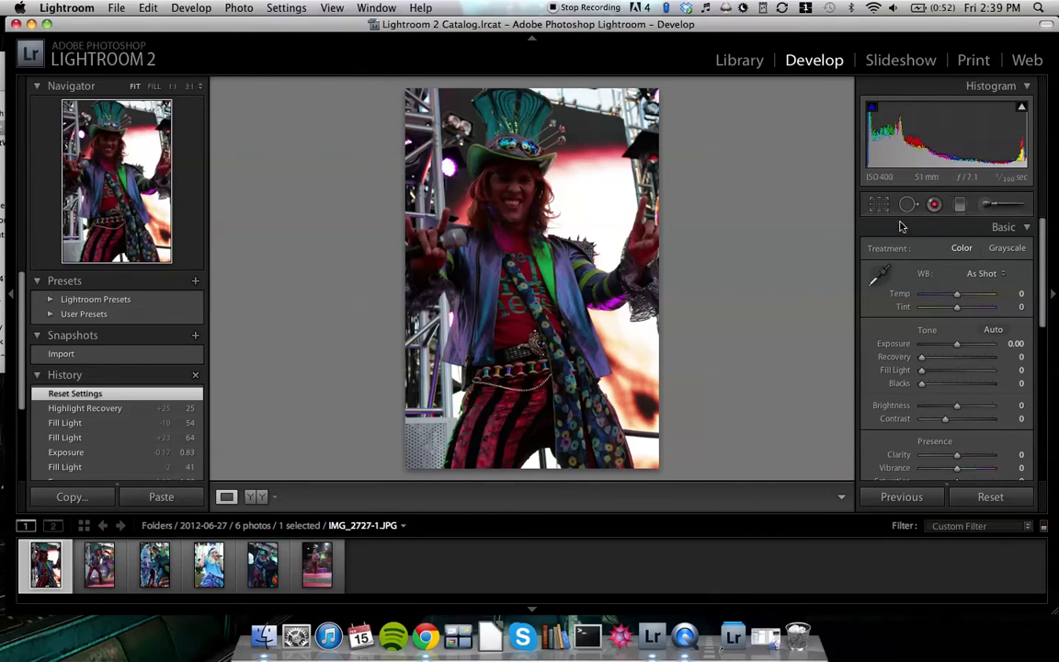
- Try a Brightness of +106 on the dark photo, check the face and whole image, and restore Brightness to 0
left_click(529, 187)
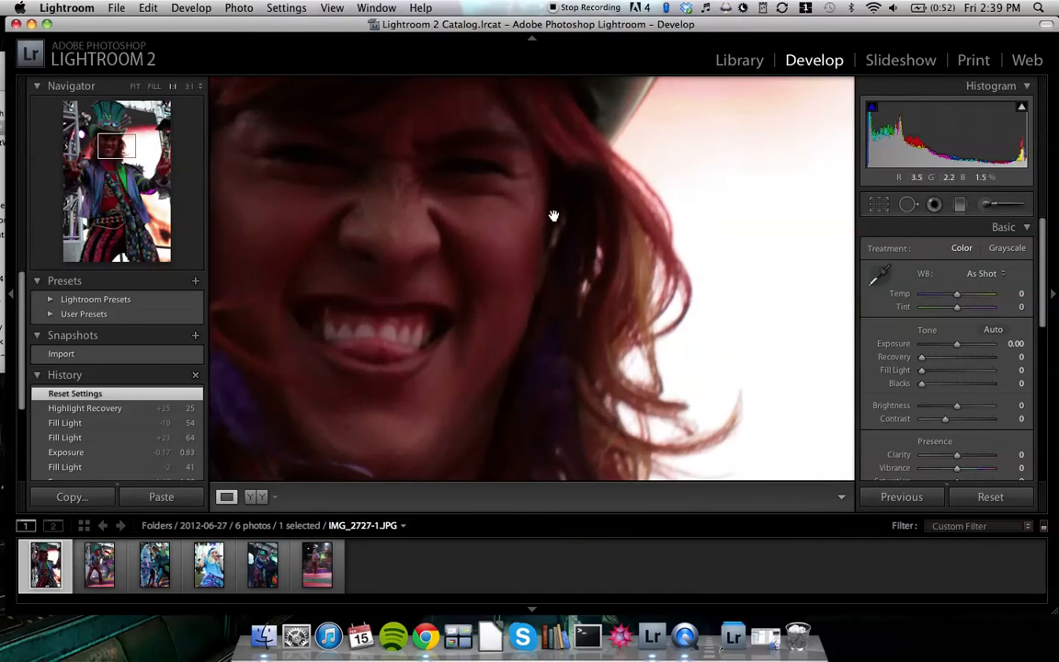
left_click_drag(413, 203, 448, 216)
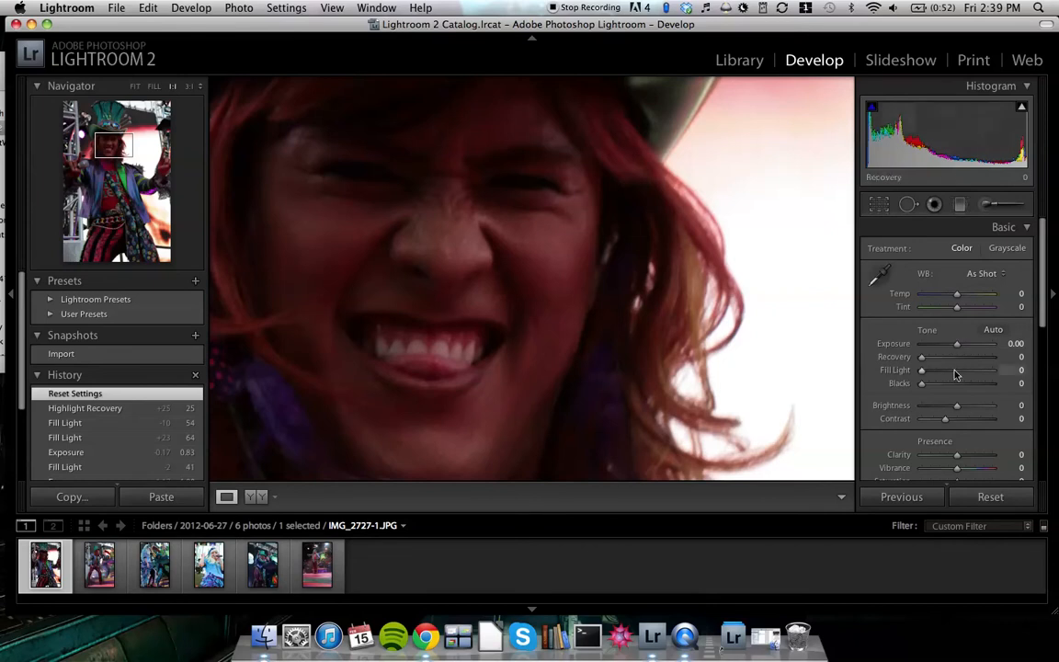
left_click_drag(961, 405, 982, 405)
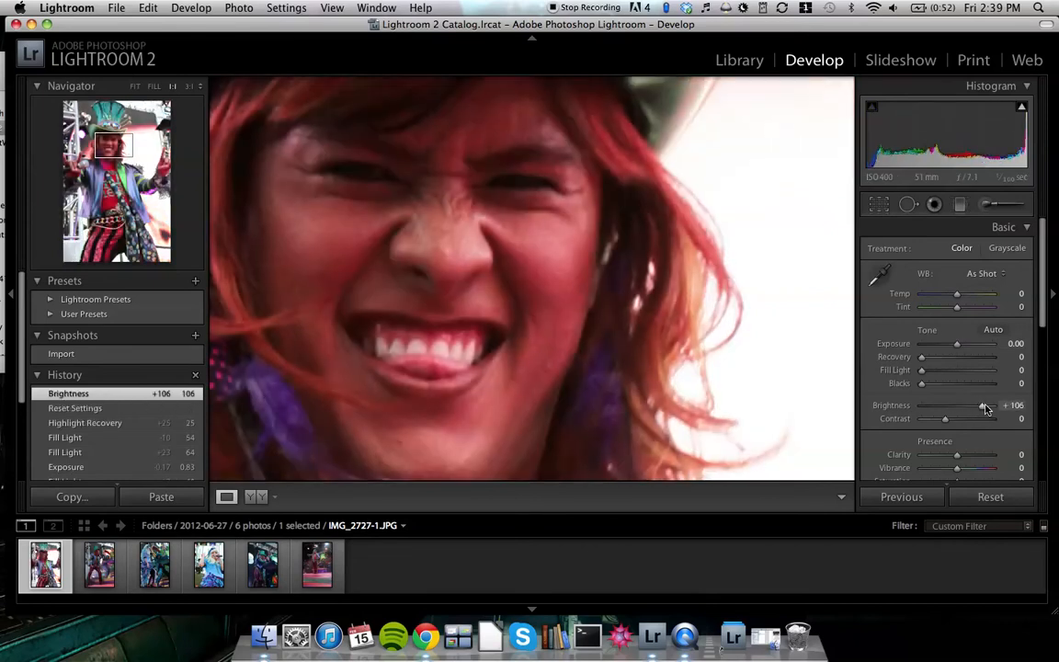
left_click(562, 247)
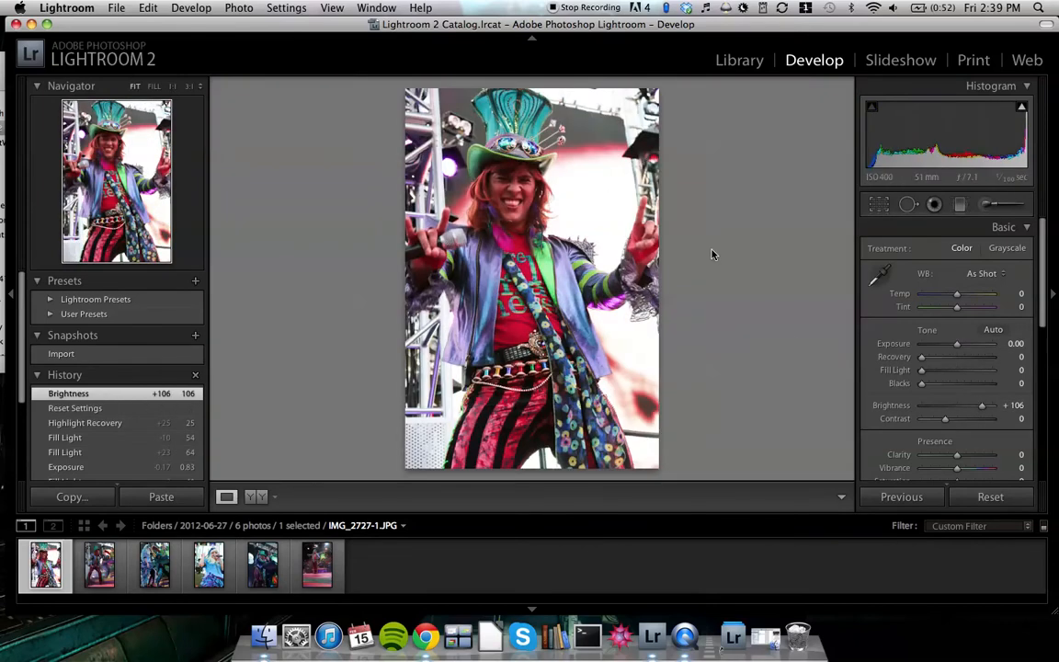
left_click(958, 409)
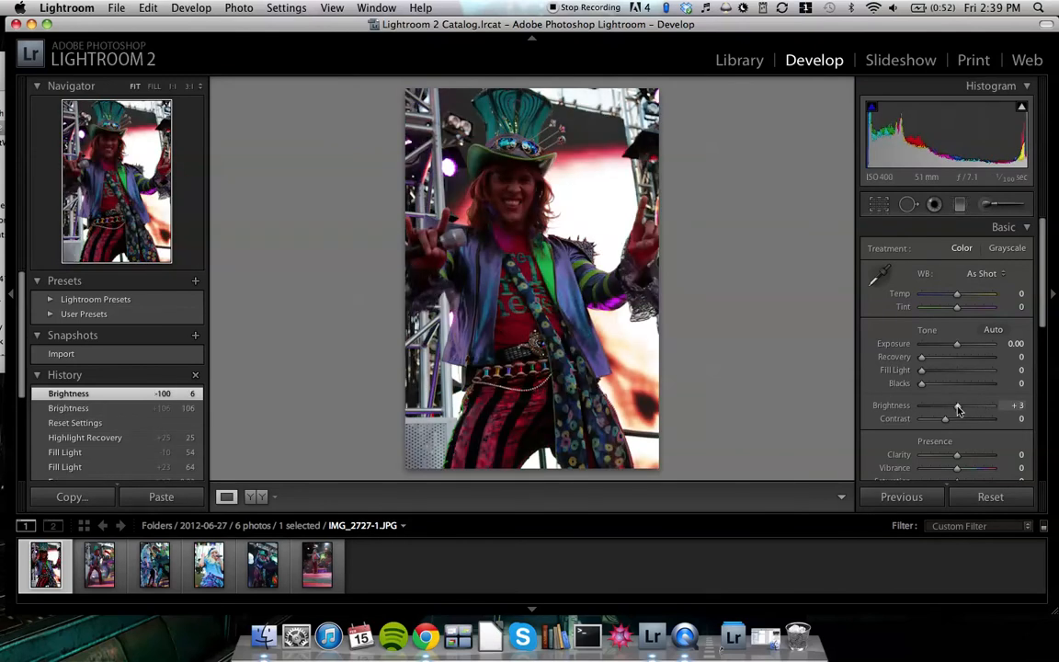
double_click(958, 408)
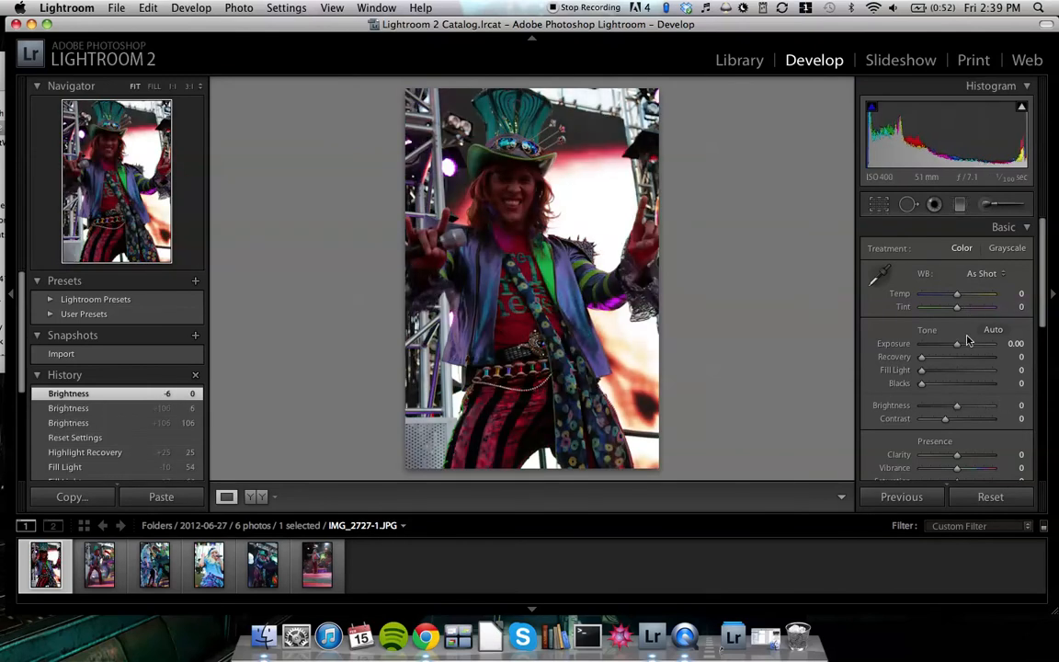
- Brighten the photo by setting Exposure to +1.33 and Fill Light to 38
left_click_drag(958, 344, 971, 347)
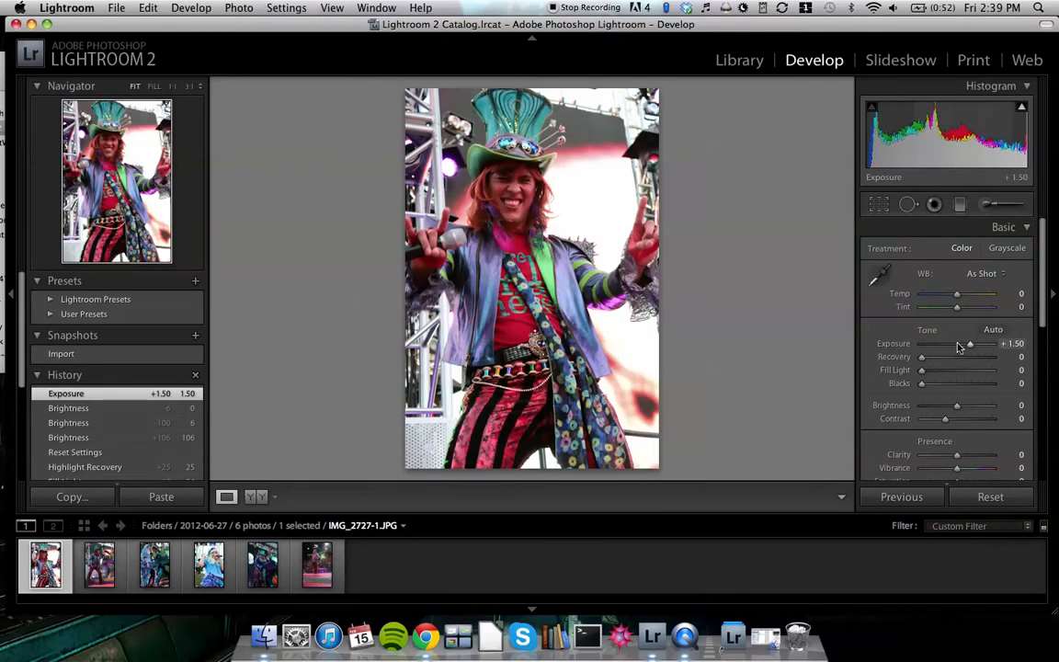
left_click(950, 372)
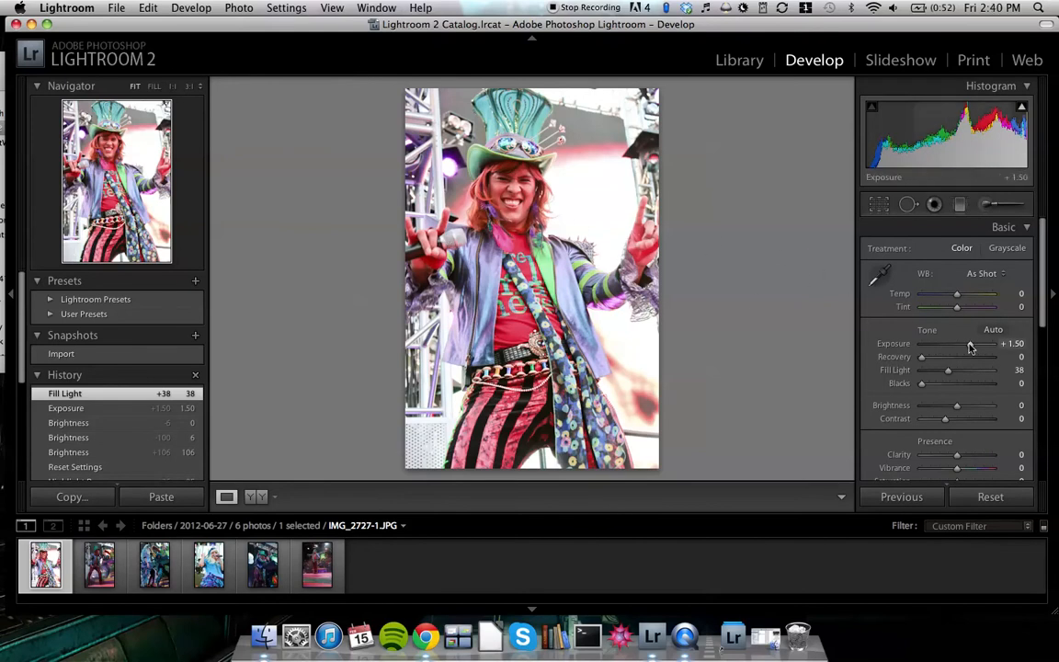
left_click_drag(969, 348, 969, 349)
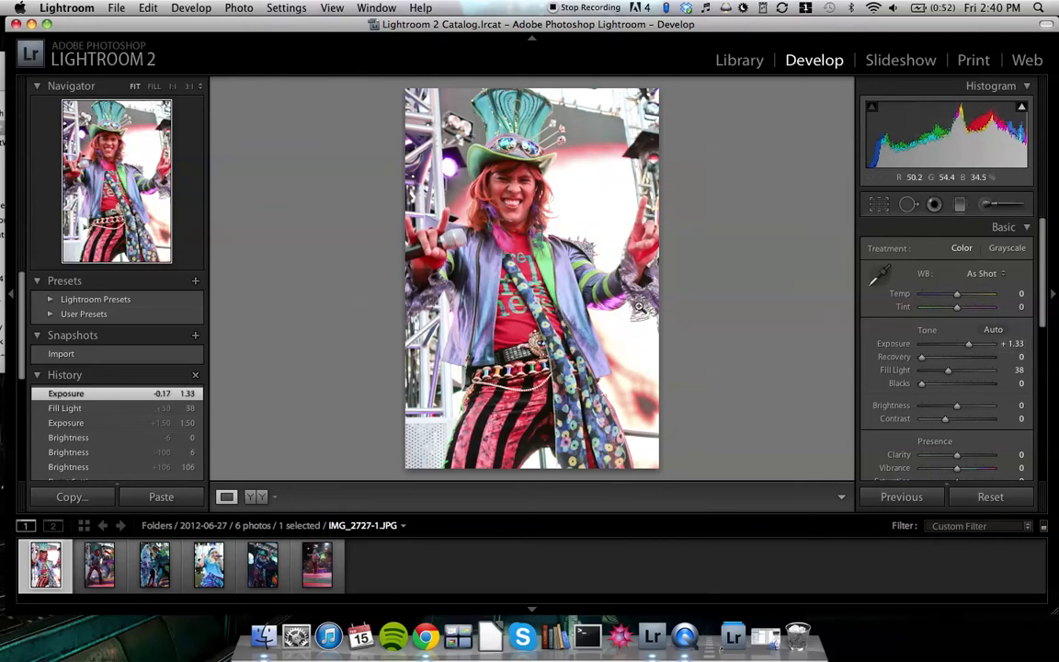
- Inspect the brightened face, hair and feather earrings up close for visible noise
left_click(493, 204)
left_click_drag(401, 122, 558, 265)
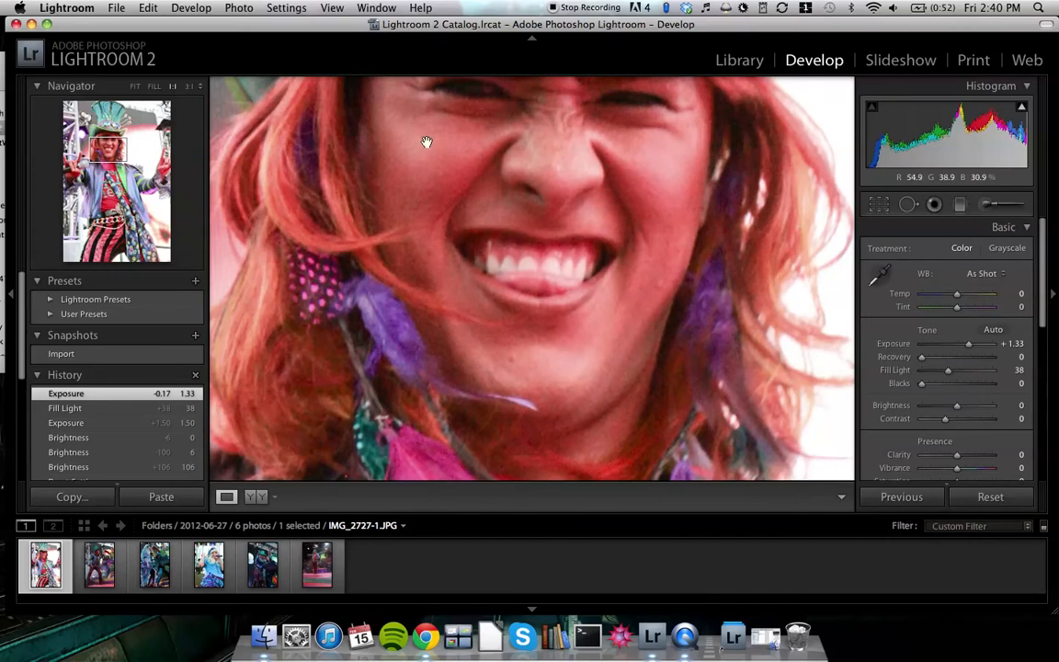
left_click_drag(584, 170, 595, 229)
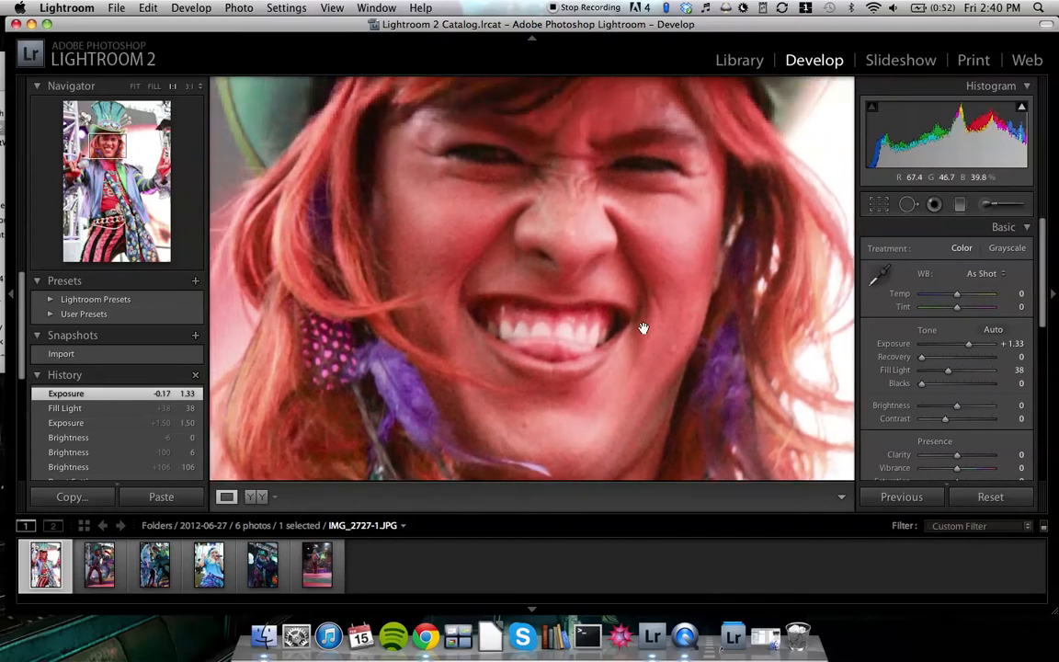
left_click_drag(643, 327, 574, 206)
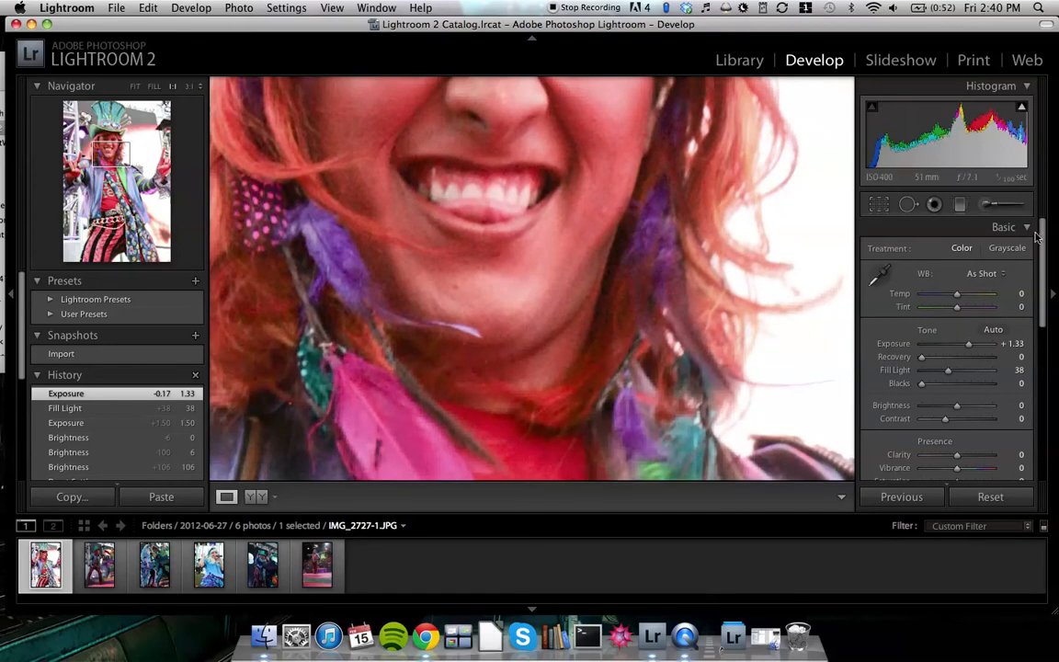
left_click(683, 170)
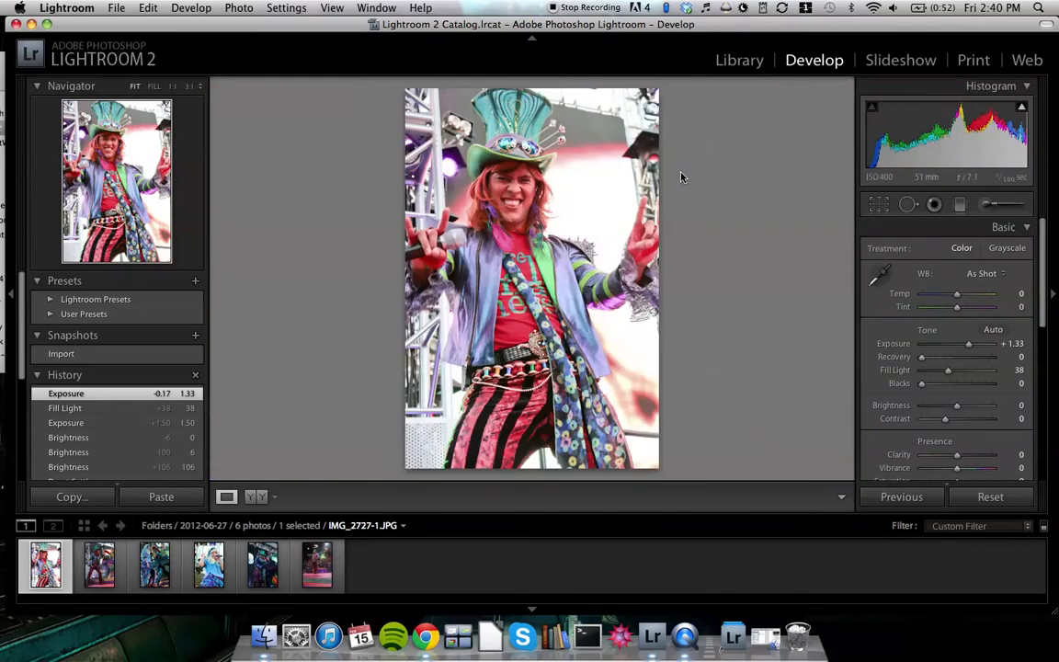
left_click(538, 183)
left_click_drag(504, 196, 664, 212)
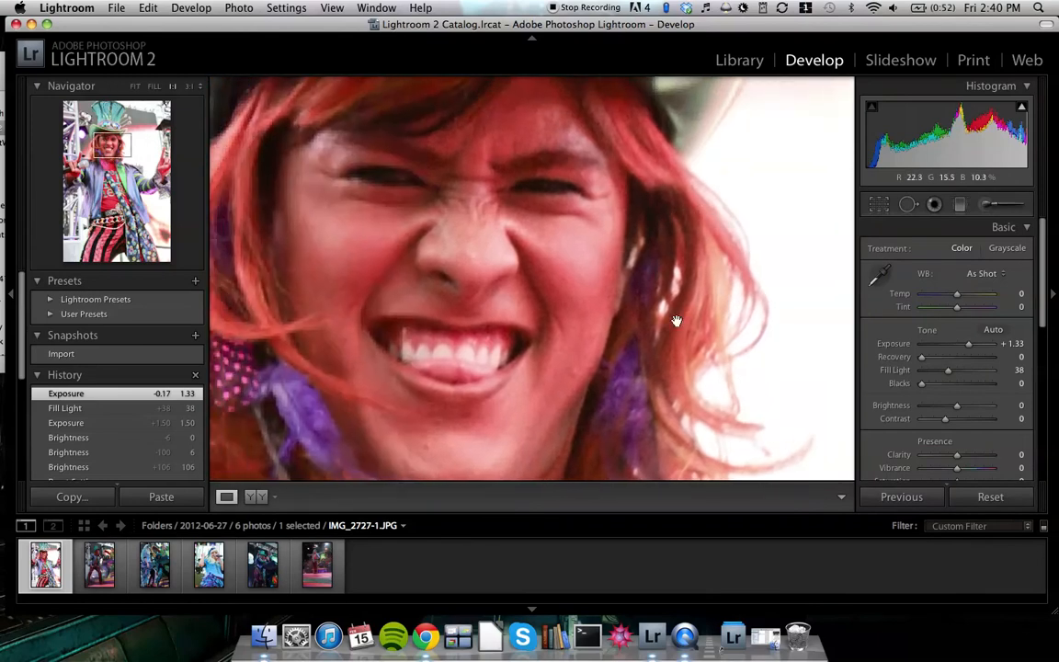
- Try Luminance noise reduction at 100 on the enlarged face and return it to 0
left_click(1026, 227)
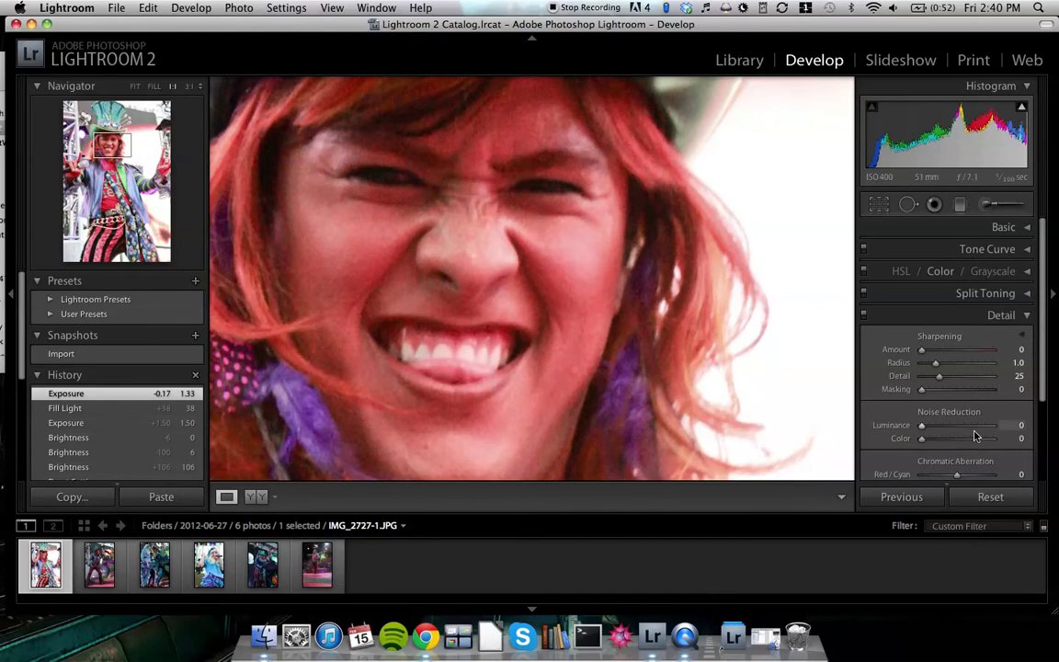
left_click_drag(529, 264, 548, 267)
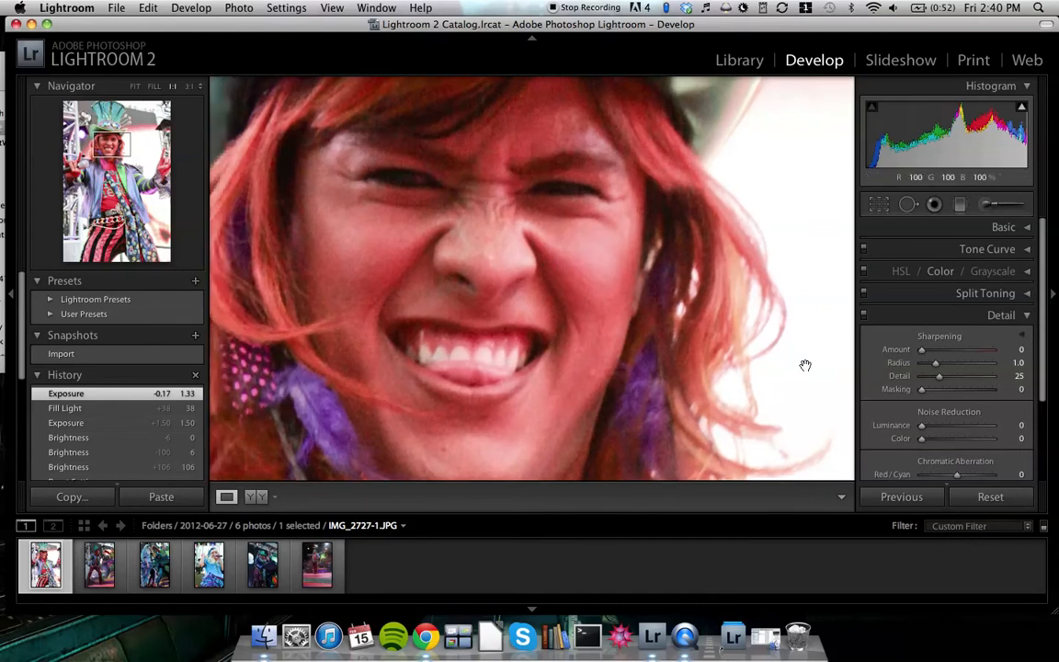
left_click_drag(990, 428, 992, 428)
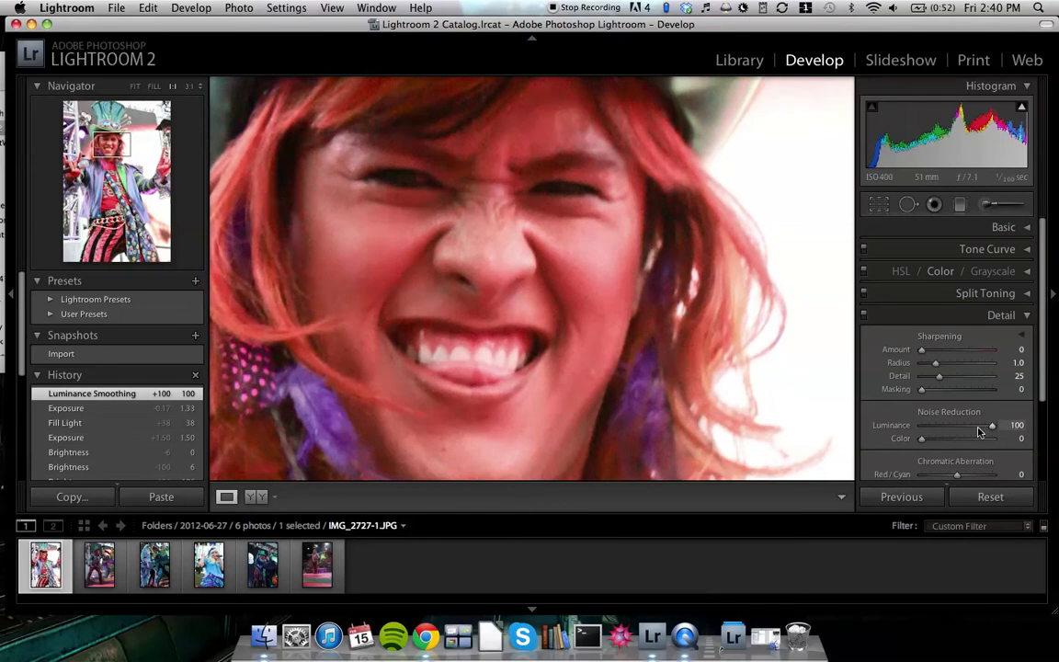
left_click(923, 429)
- Set Color noise reduction to 100, comparing the face against a near-zero setting
left_click(995, 439)
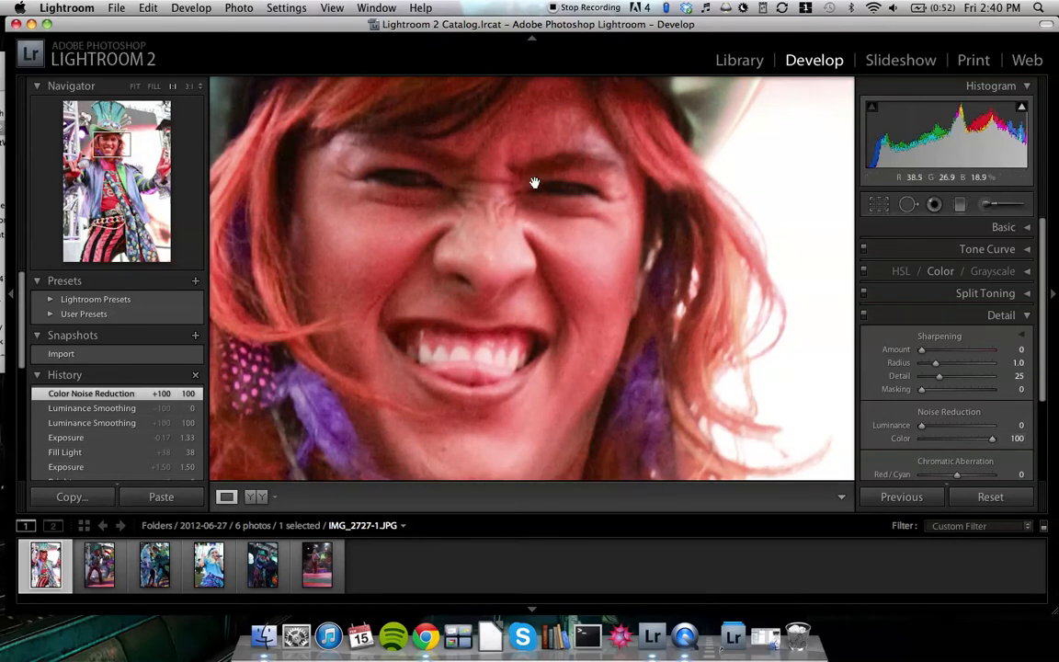
left_click(924, 440)
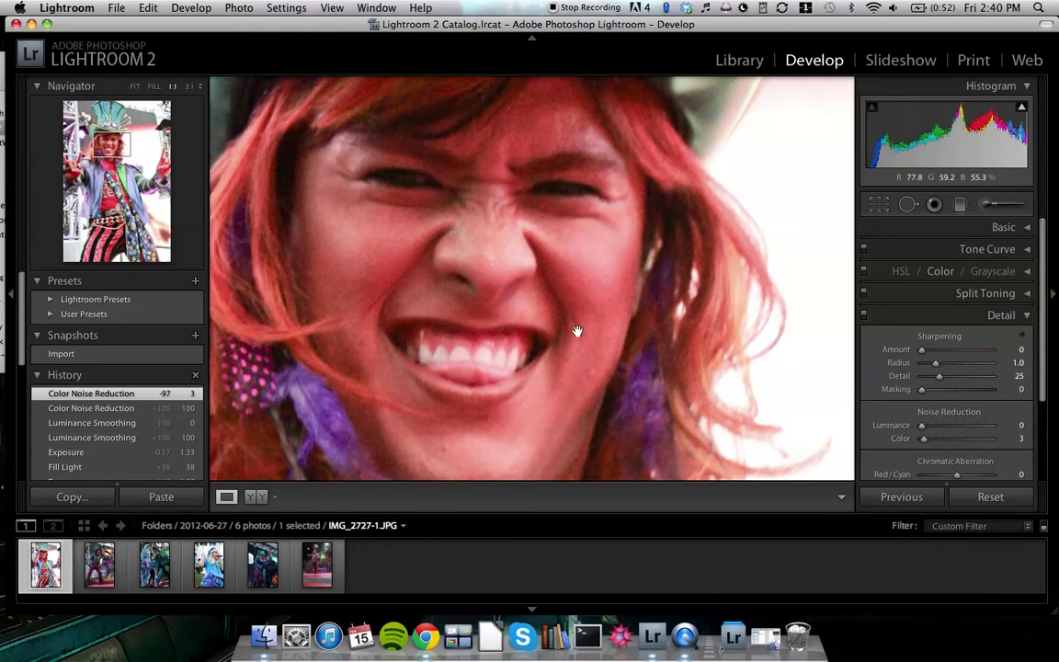
left_click(993, 439)
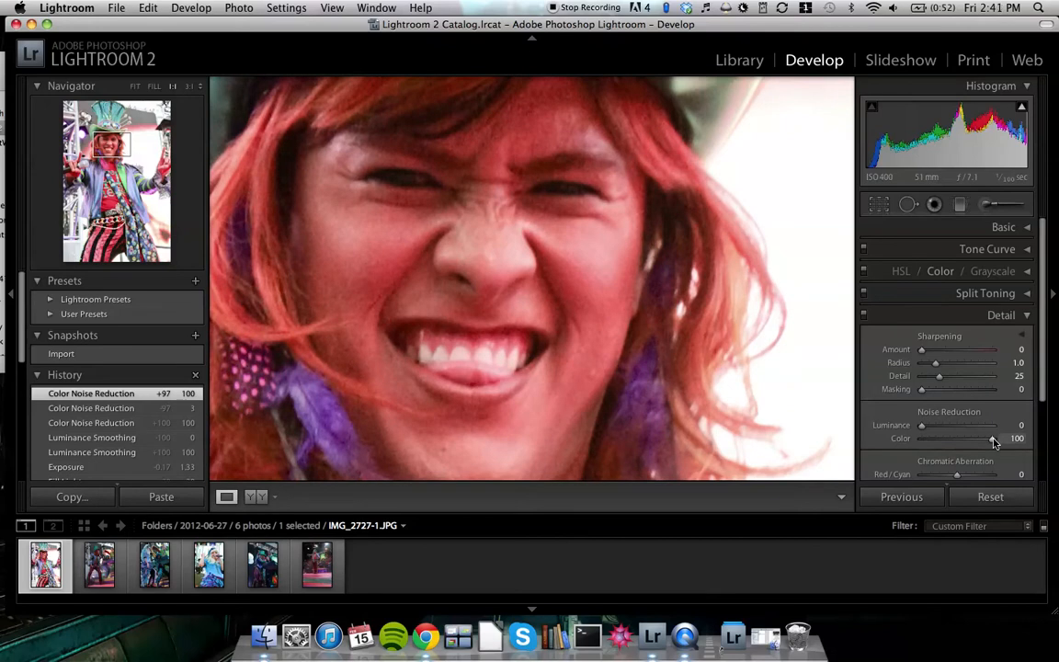
- Set Luminance noise reduction to 61 and compare the edited photo side by side with the original
left_click_drag(924, 428, 956, 428)
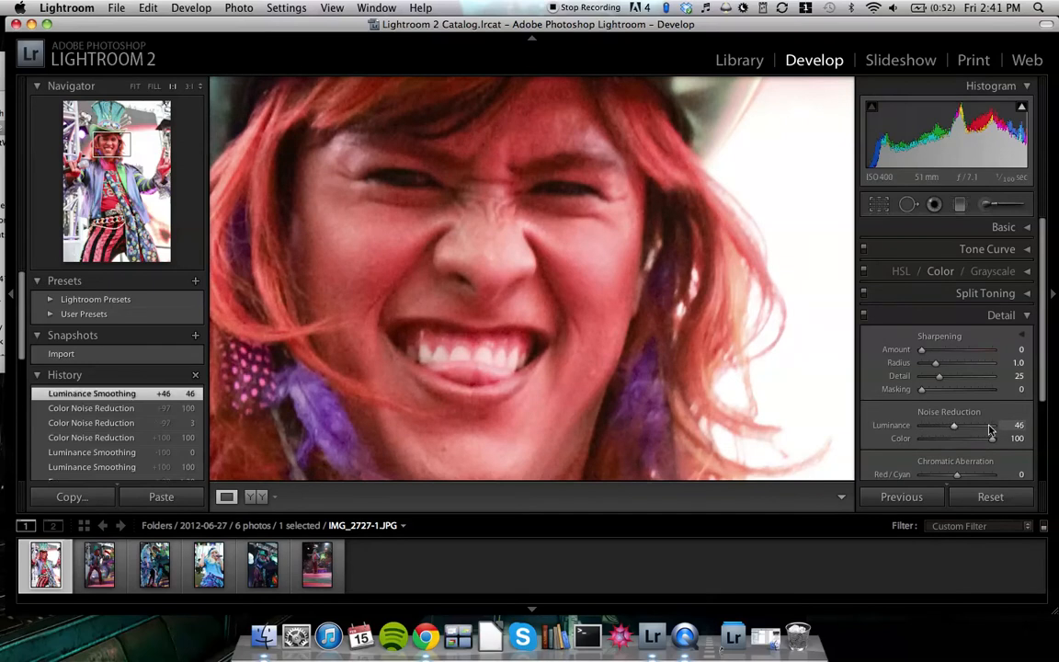
left_click(992, 428)
left_click(965, 428)
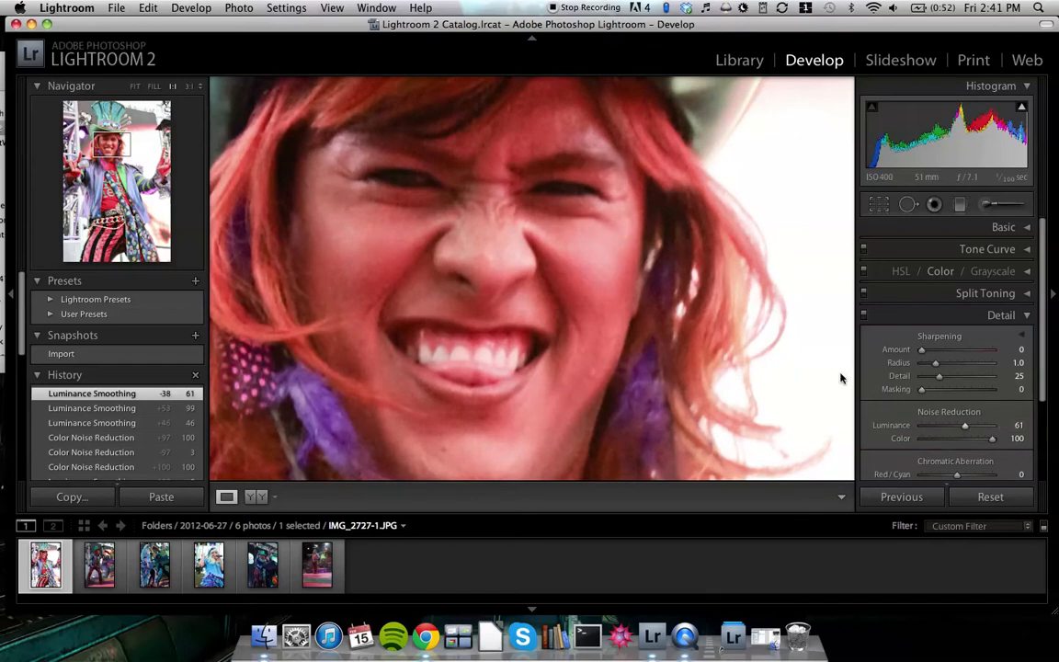
left_click(609, 315)
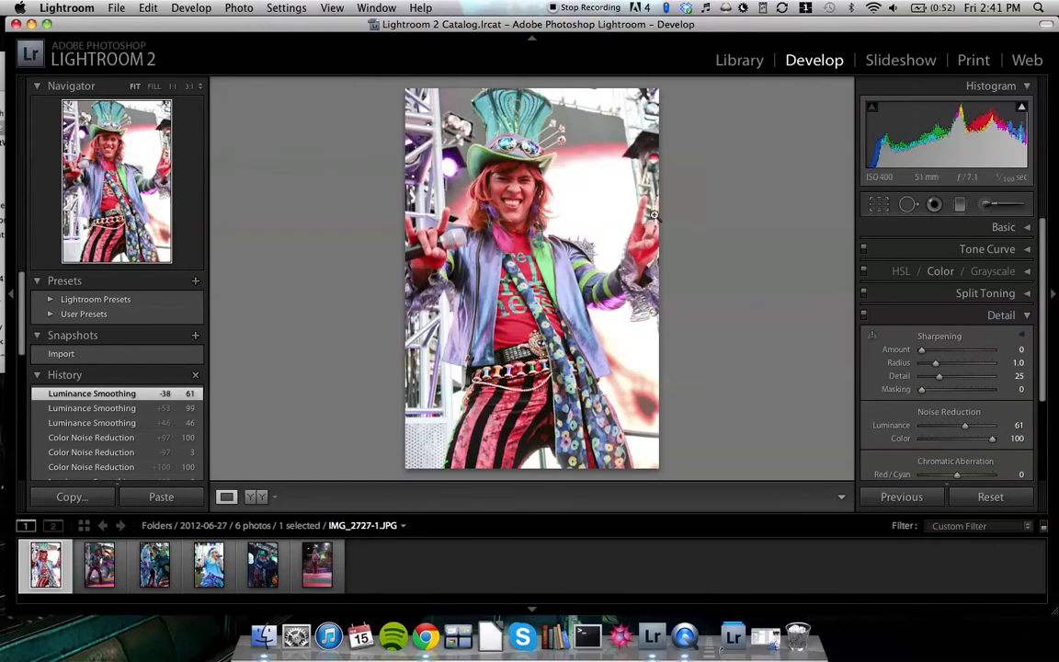
left_click(246, 496)
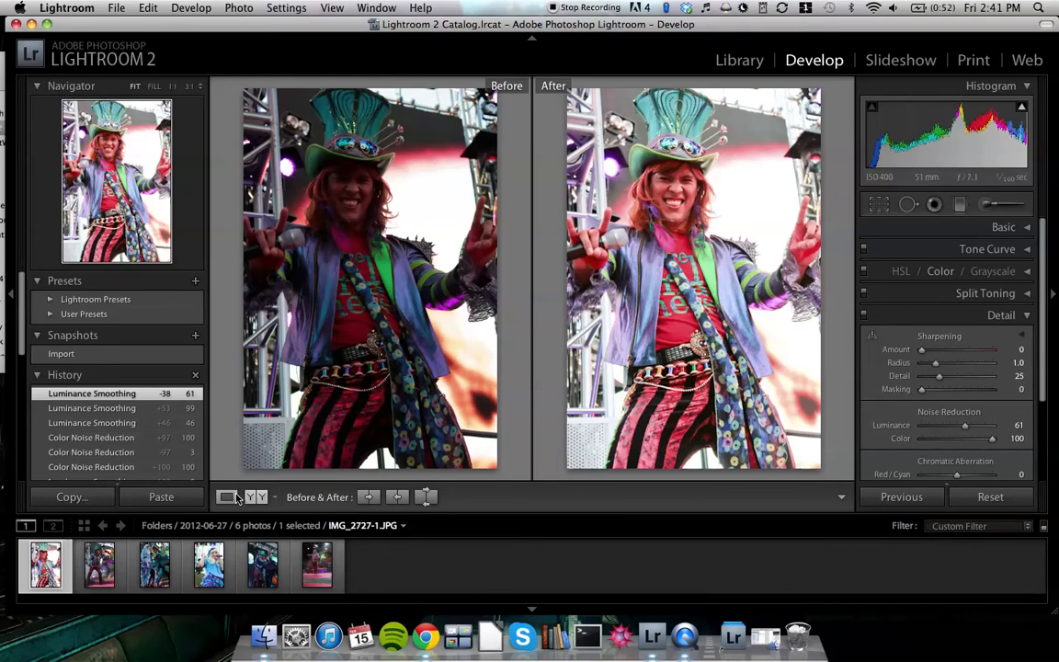
left_click(226, 497)
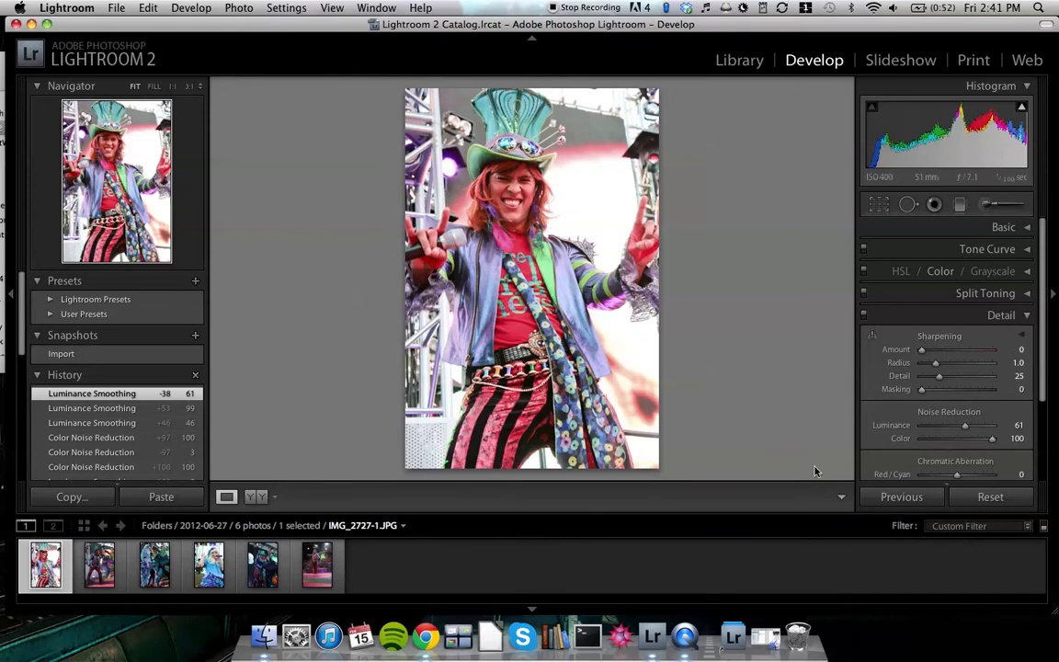
- Adjust the tone curve to Highlights +2, Lights -31 and Darks +21, and check the result on the face and hat
left_click(1023, 315)
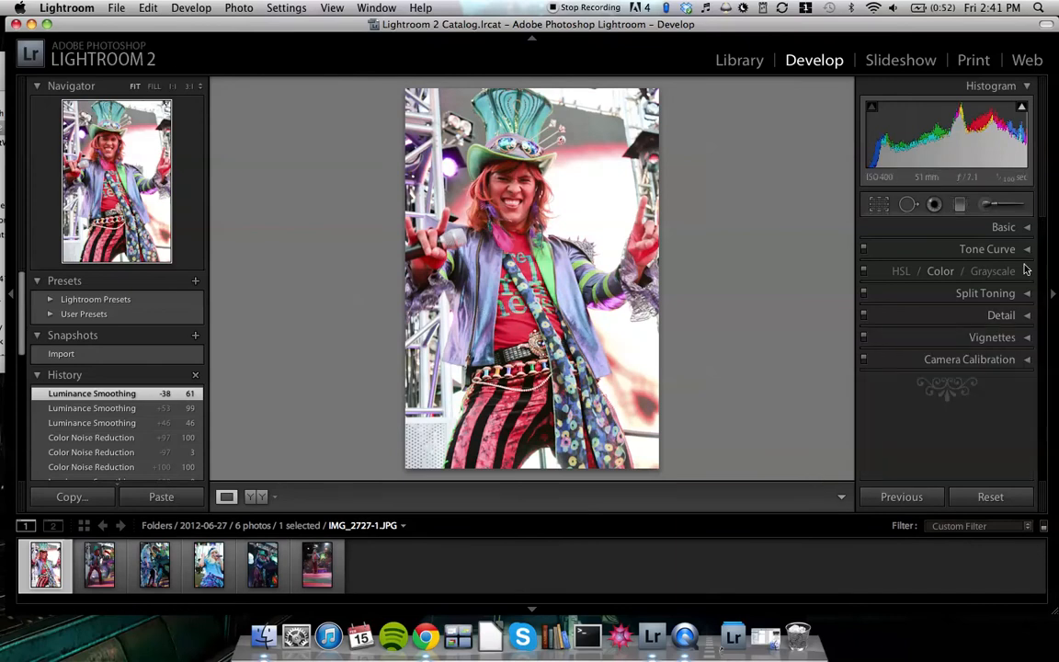
left_click(1022, 249)
left_click(553, 211)
key("F11")
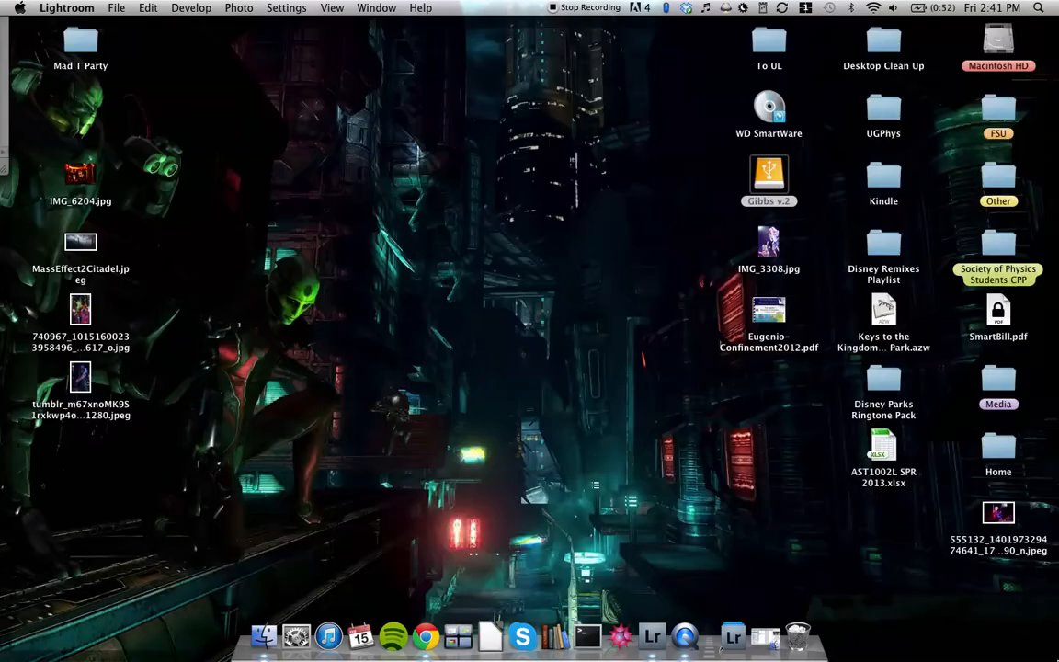
key("F11")
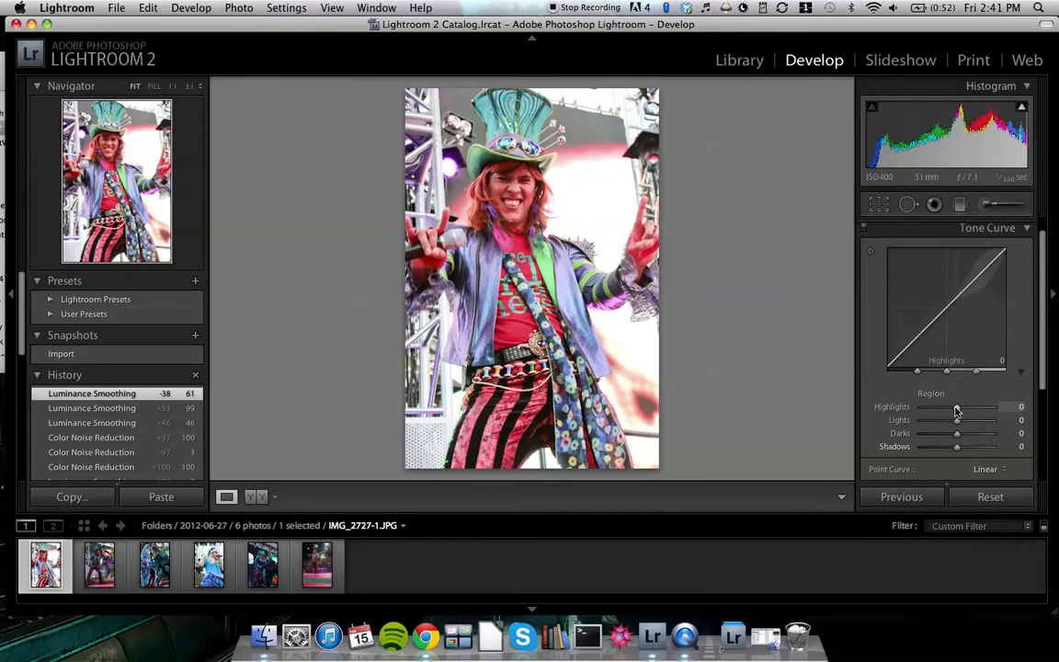
left_click_drag(955, 410, 847, 405)
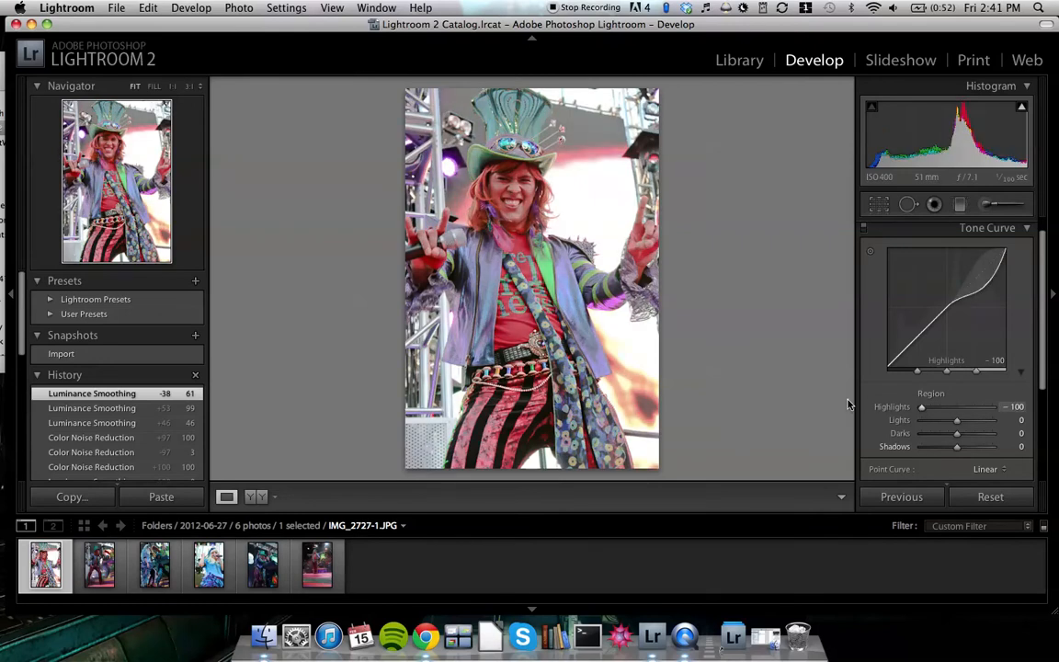
left_click_drag(847, 404, 947, 424)
left_click(535, 230)
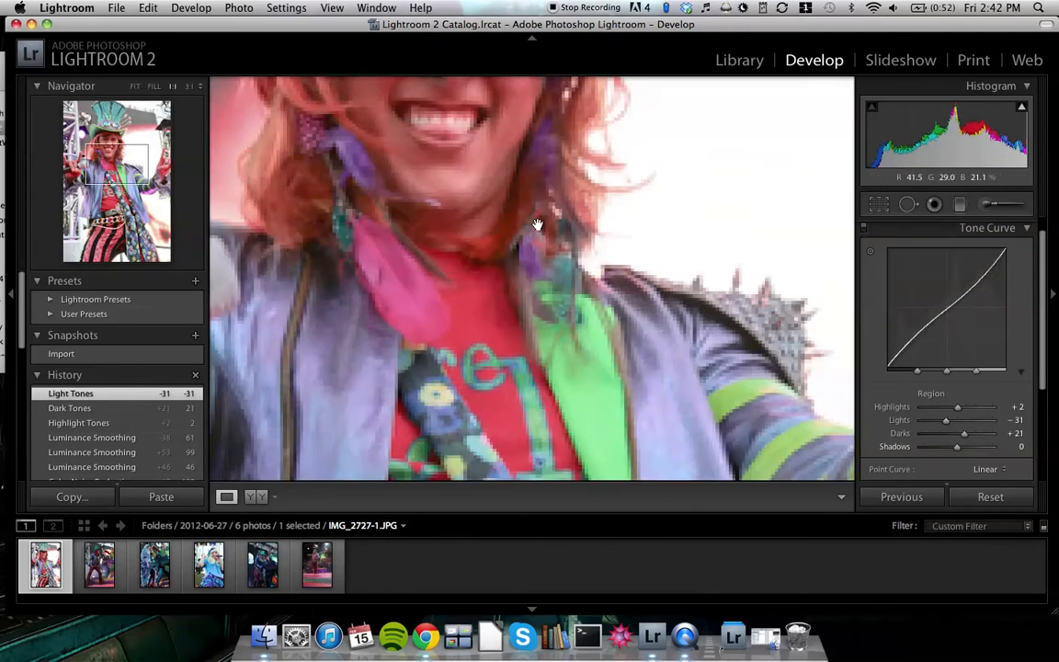
scroll(635, 284, "up", 15)
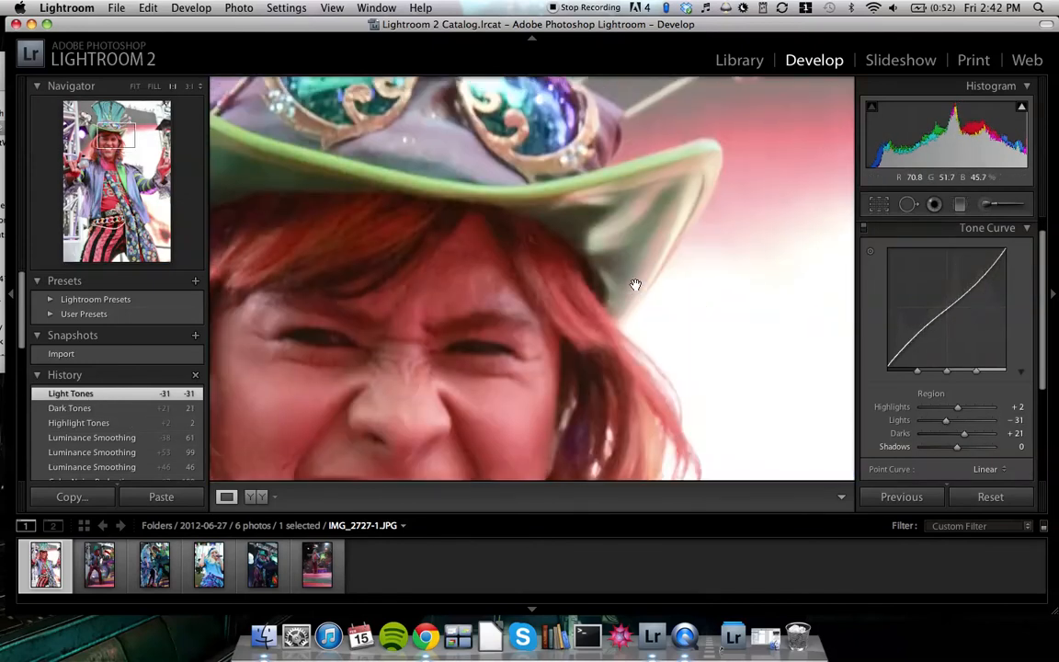
scroll(635, 285, "down", 5)
left_click(616, 294)
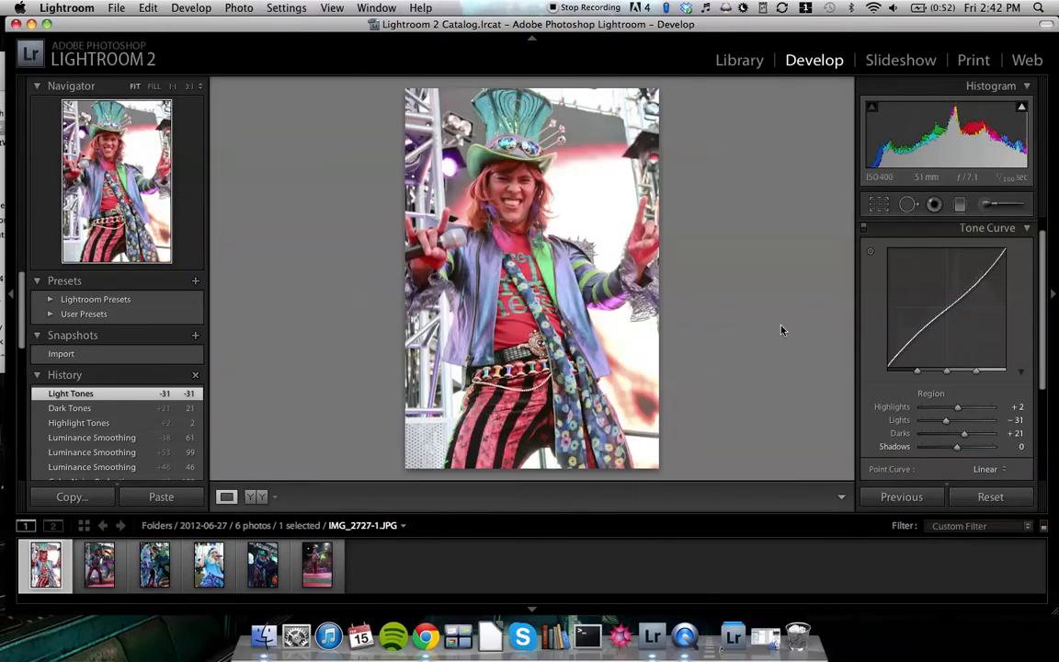
- Set the tone curve's Shadows to -27
mouse_move(964, 448)
left_mouse_down()
mouse_move(939, 447)
mouse_move(947, 449)
left_mouse_up()
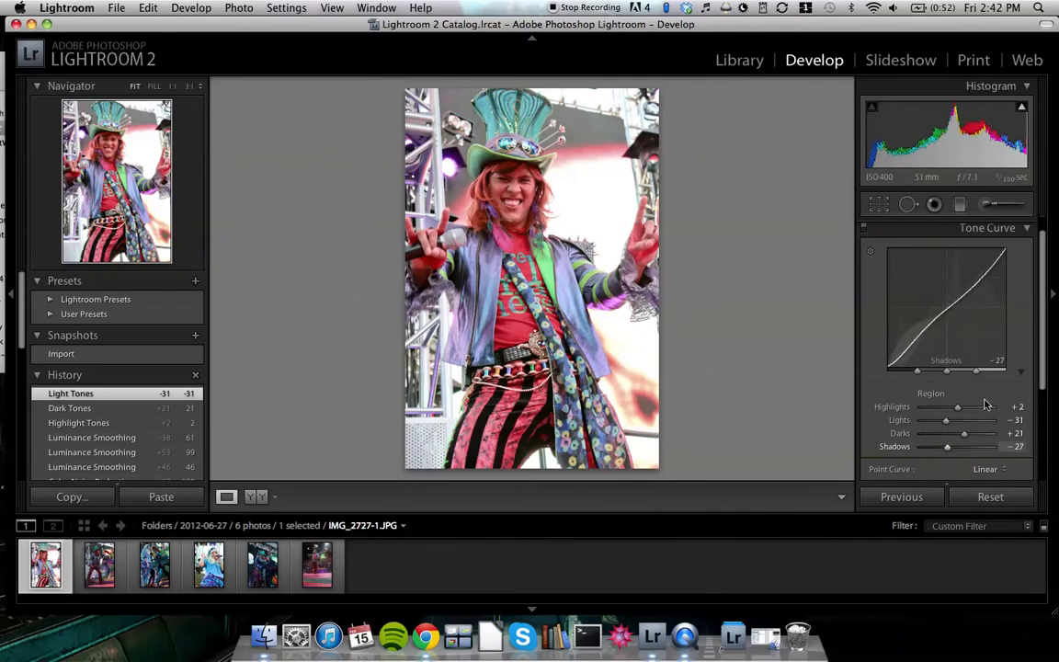
left_click(1026, 229)
- Set Blacks to 5 after testing it at 100, and lower Contrast to -2
left_click(1027, 227)
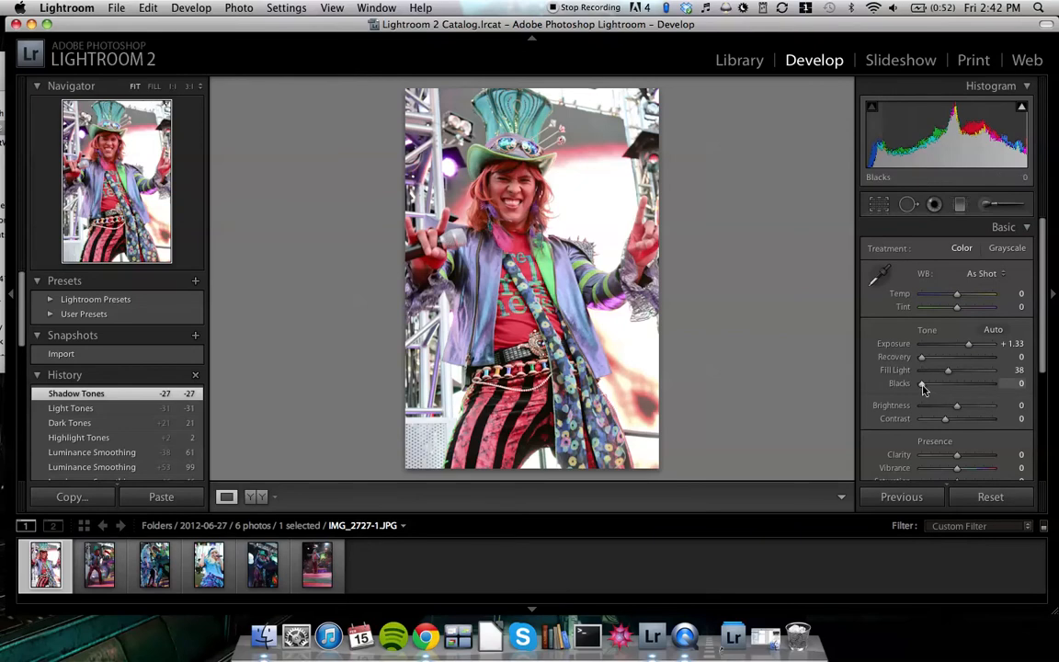
left_click_drag(923, 390, 1004, 385)
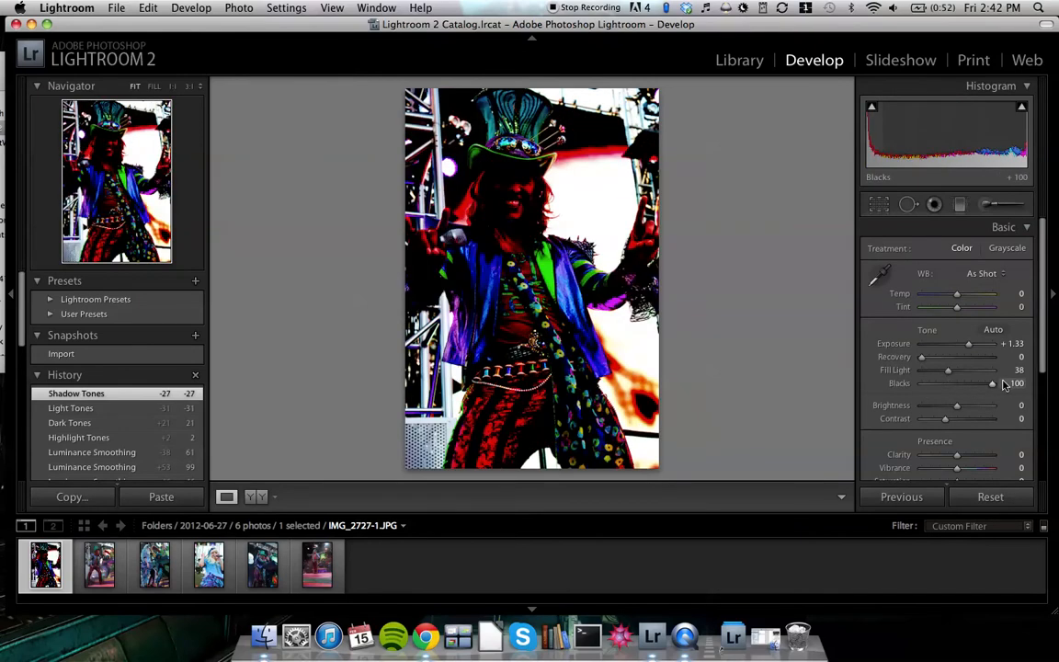
left_click_drag(1004, 384, 925, 387)
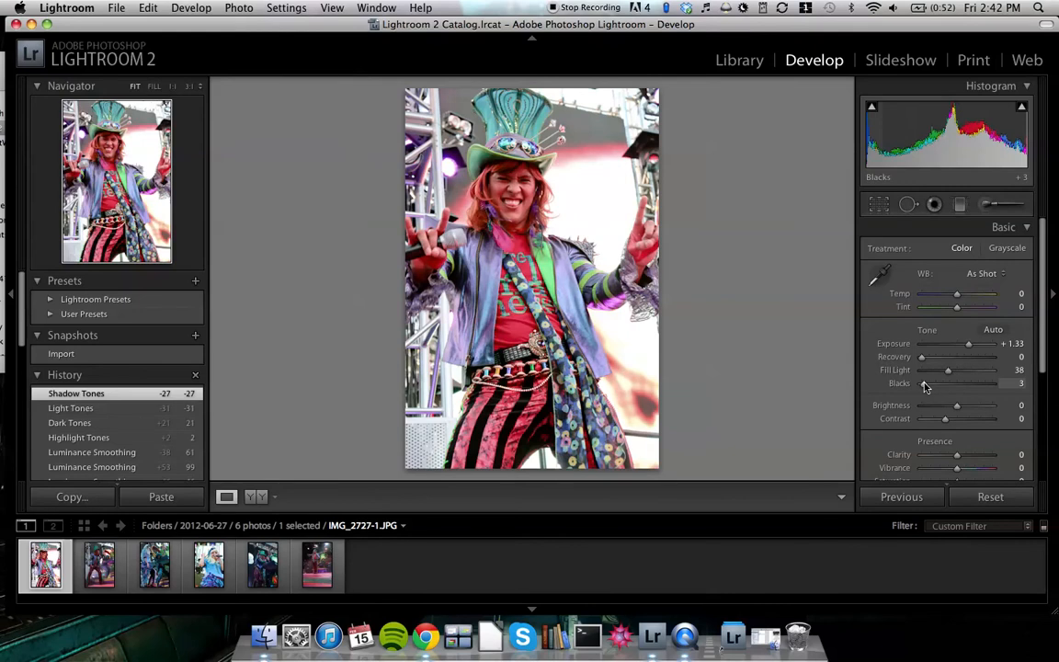
left_click_drag(925, 386, 946, 423)
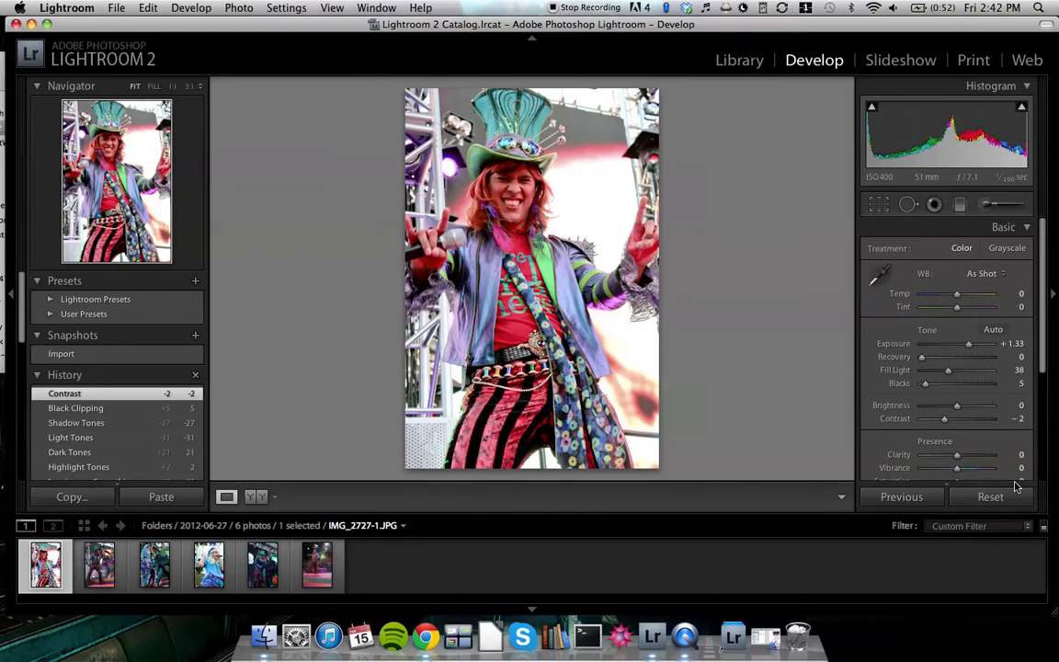
- Test Clarity at +98, -96 and +100 on the enlarged face and the whole photo, and settle on +25
scroll(1007, 432, "down", 1)
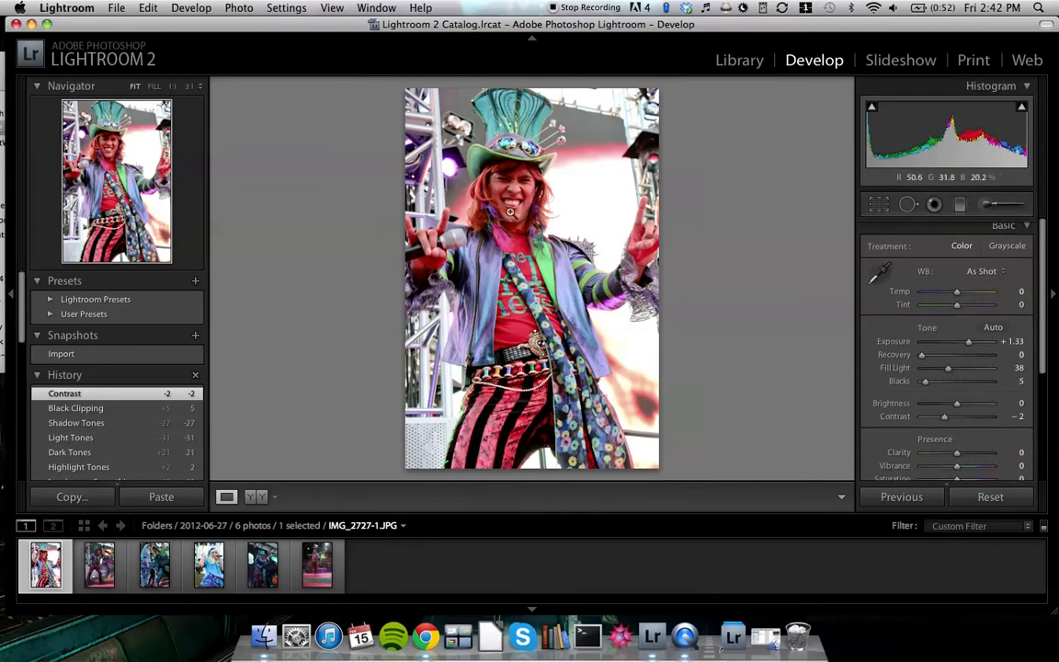
left_click(510, 196)
left_click_drag(607, 171, 610, 237)
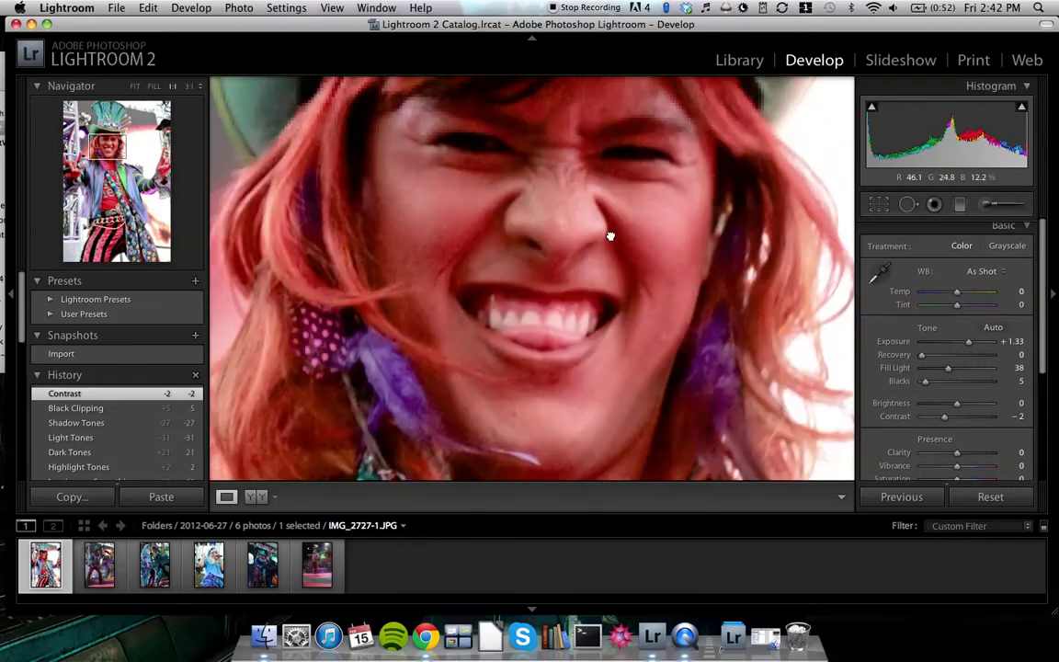
left_click(996, 453)
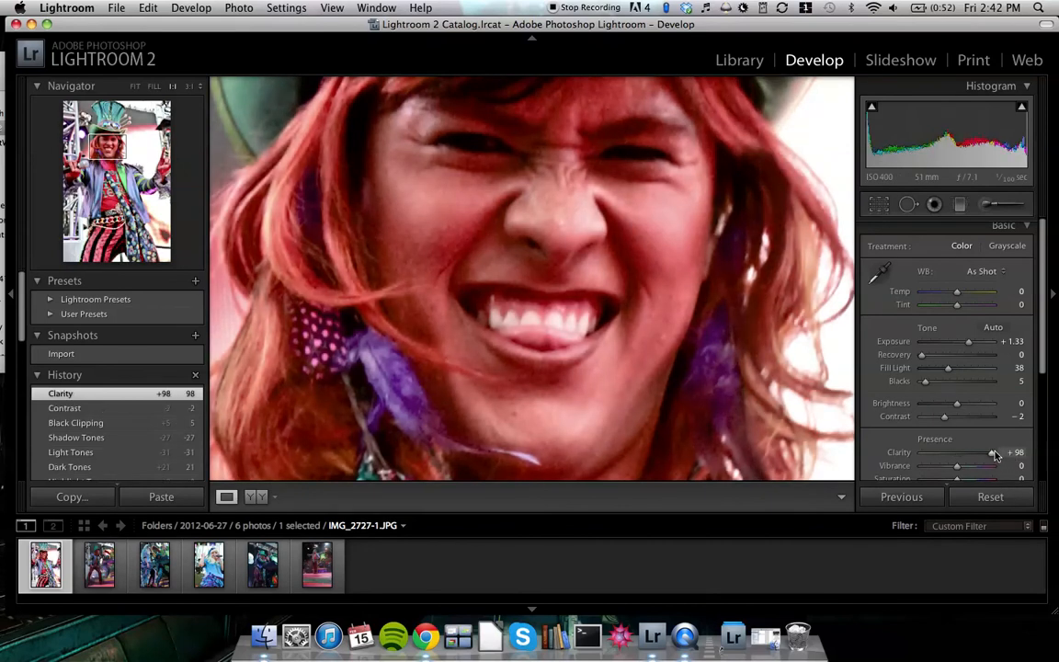
left_click(771, 293)
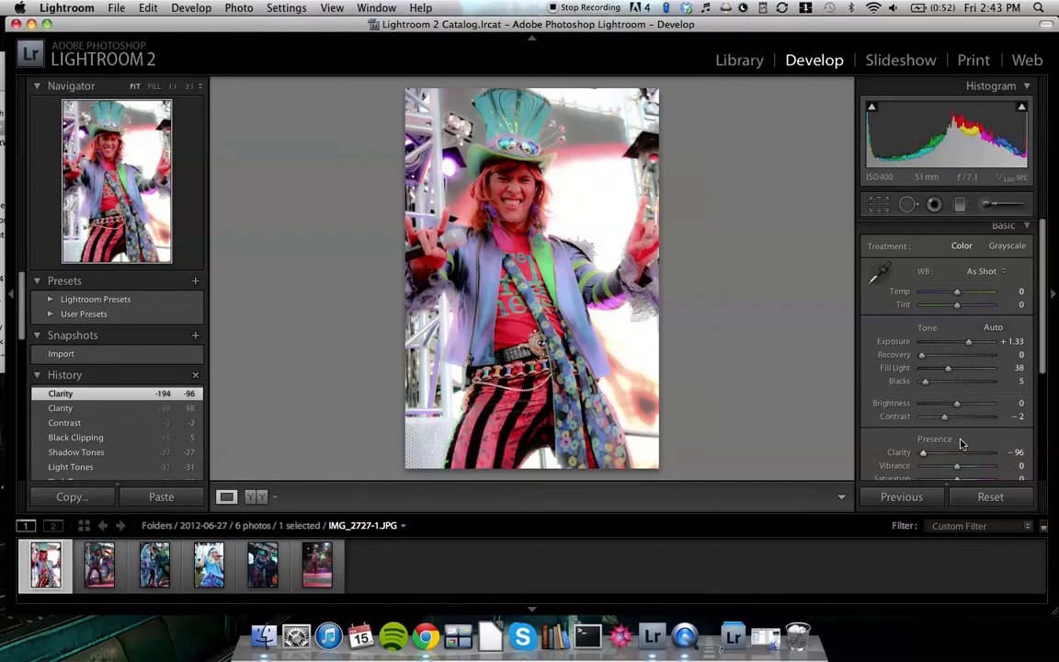
left_click(997, 452)
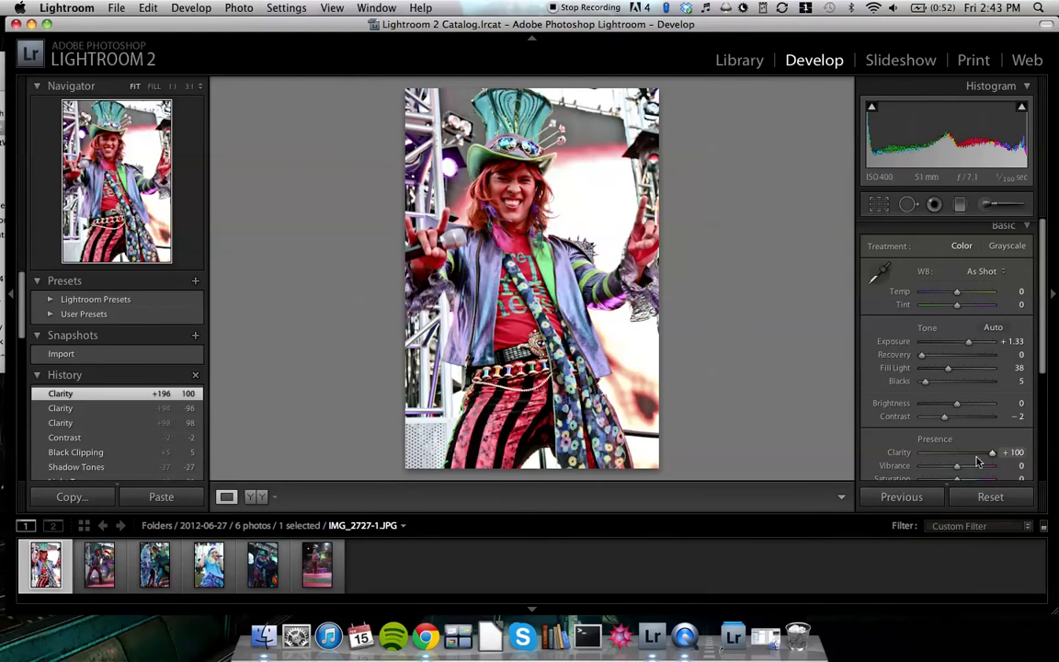
left_click(958, 453)
left_click_drag(958, 456, 966, 453)
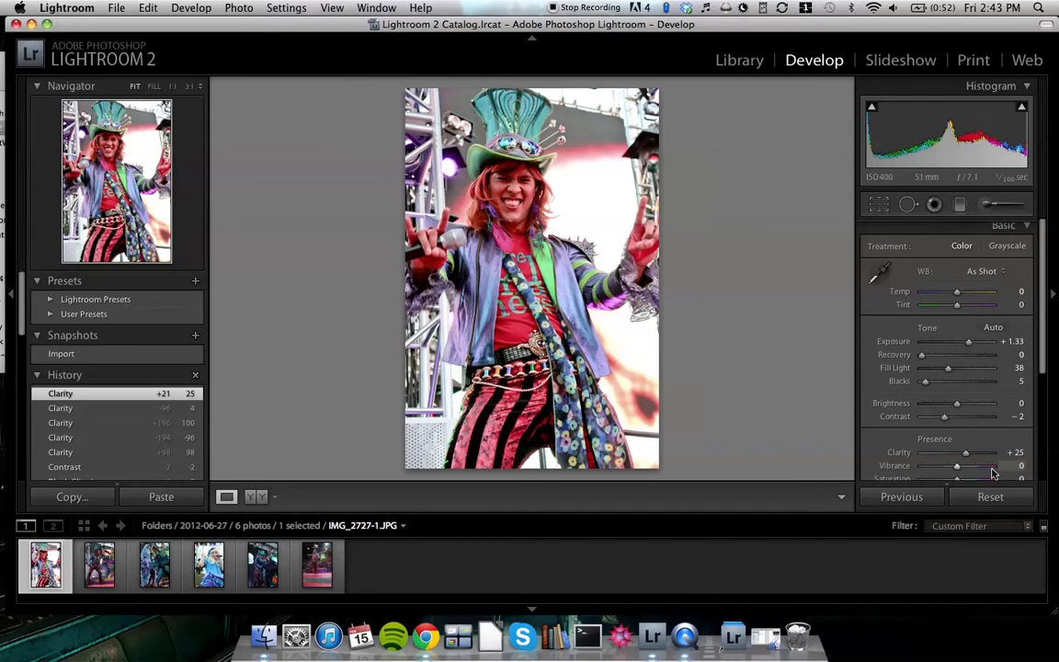
- Set Vibrance to +29 and Saturation to +15, testing both at extreme values first
left_click_drag(993, 472, 924, 472)
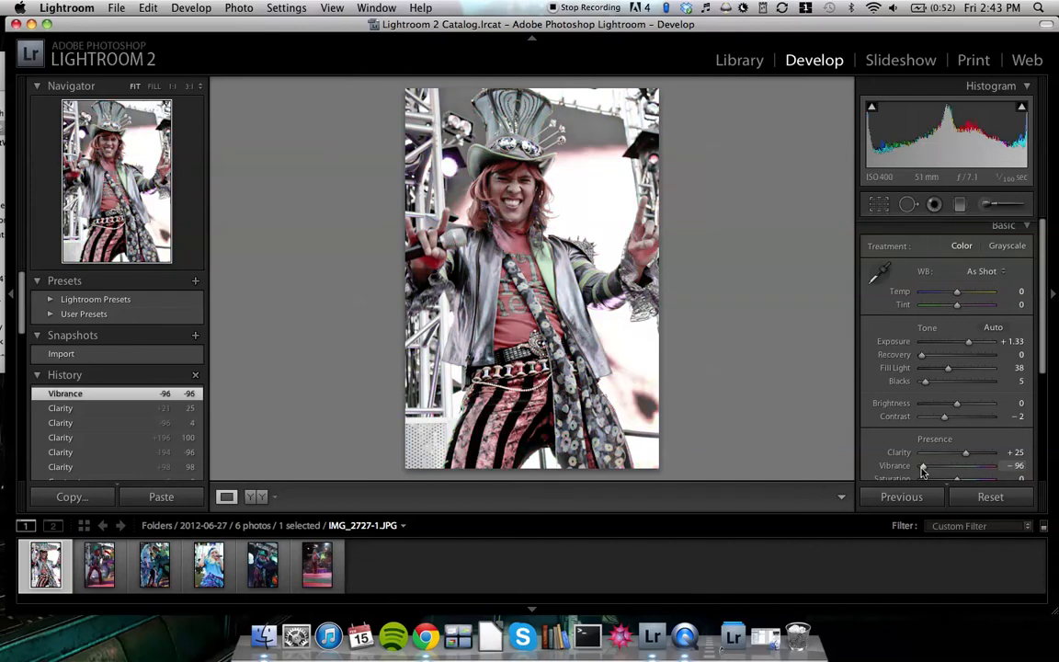
left_click_drag(924, 472, 1008, 465)
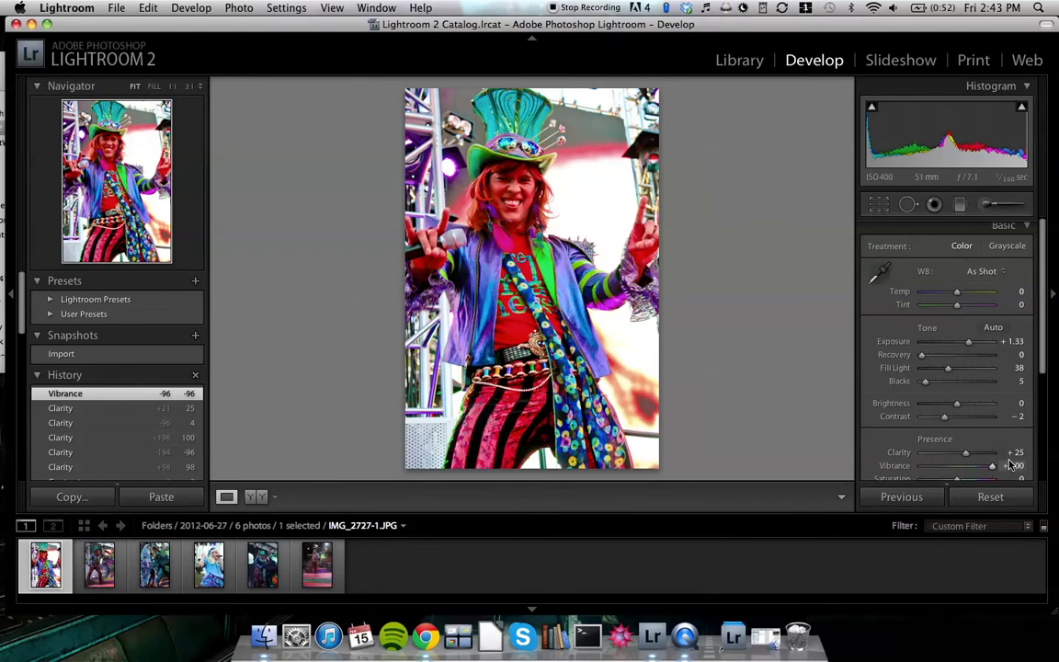
left_click_drag(1009, 466, 966, 468)
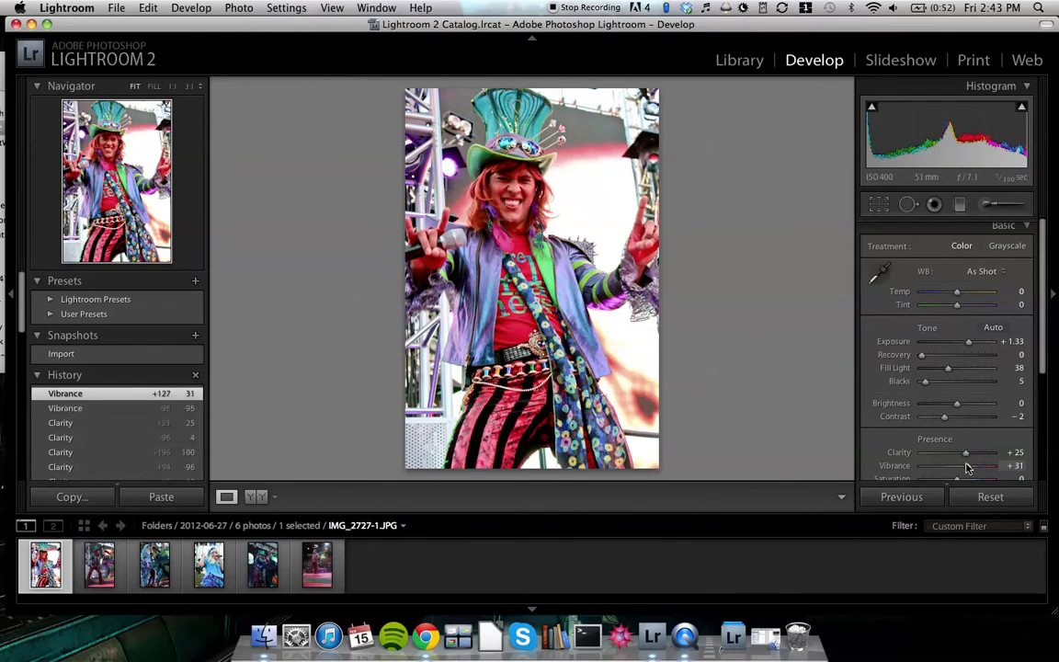
scroll(968, 459, "down", 2)
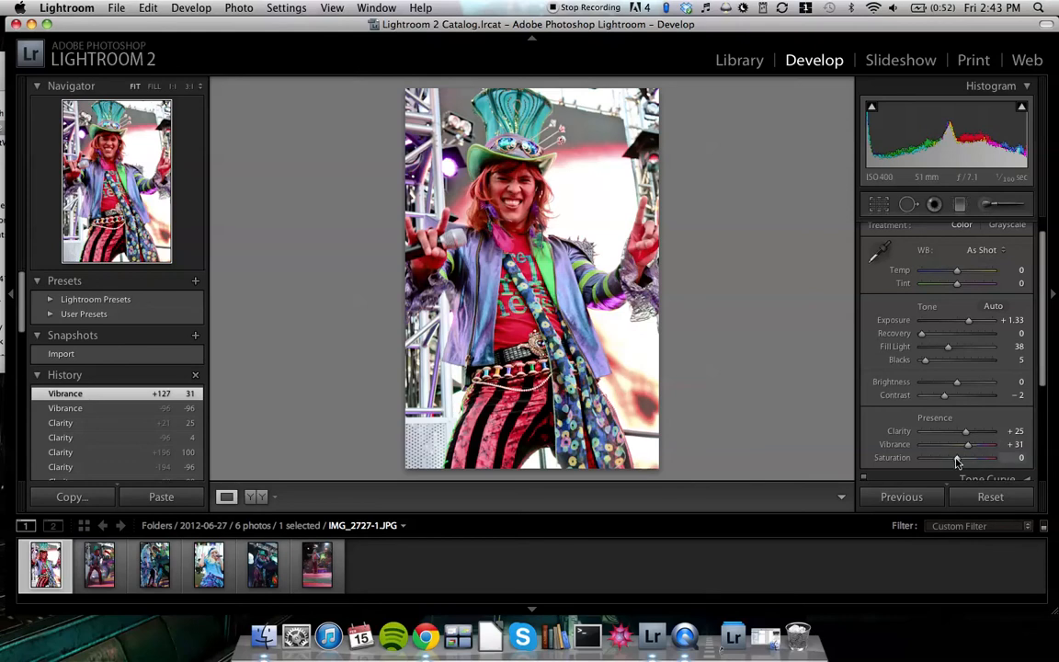
left_click_drag(955, 461, 1035, 458)
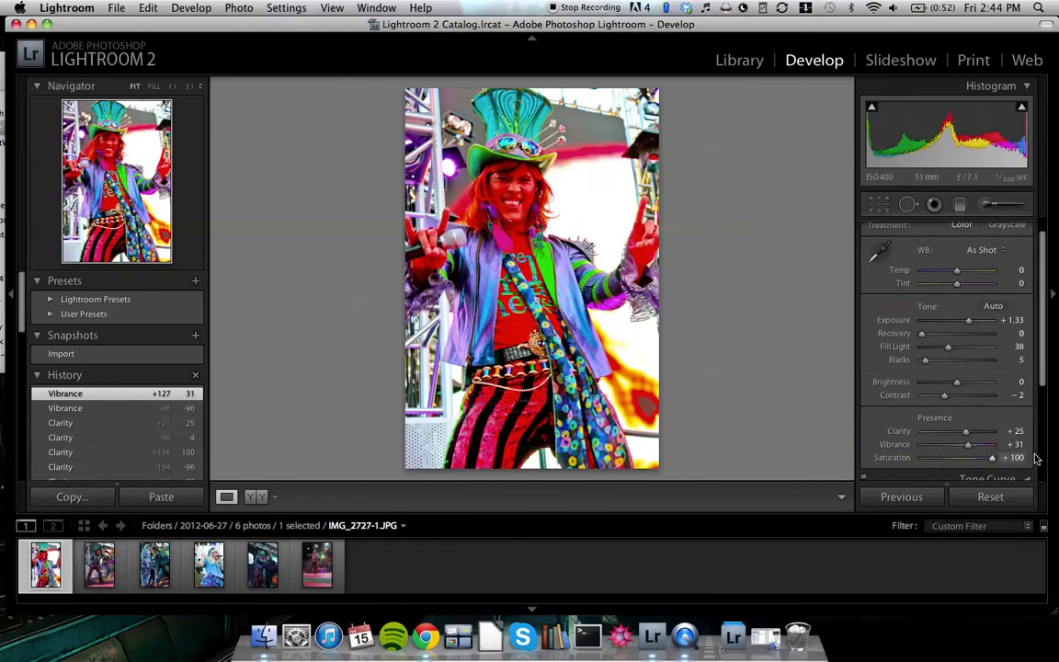
left_click_drag(992, 458, 962, 461)
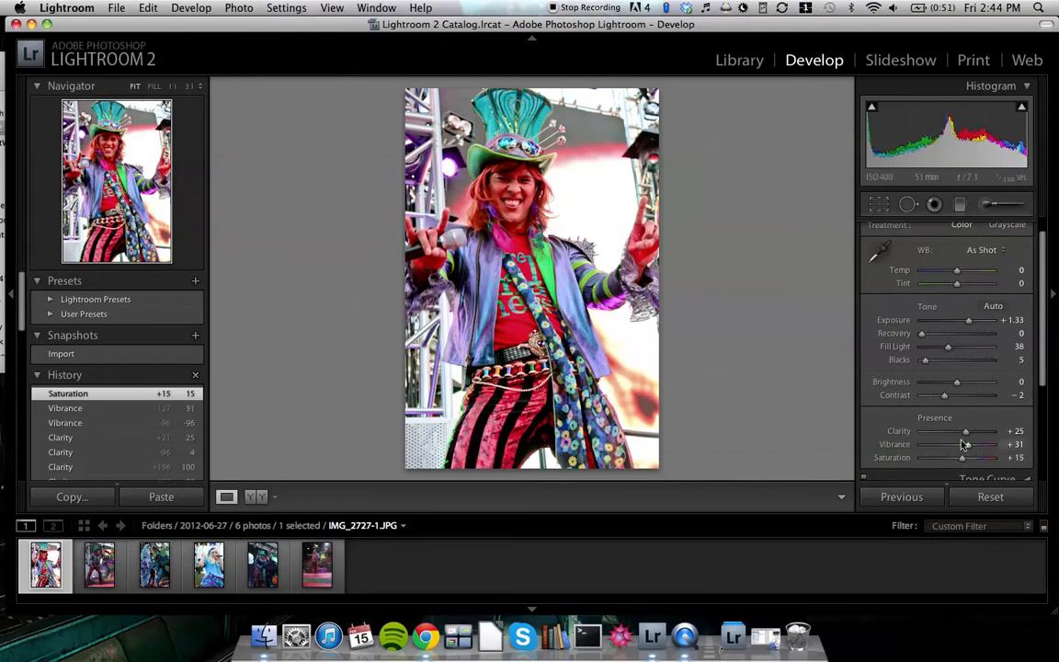
mouse_move(969, 447)
left_mouse_down()
mouse_move(956, 445)
mouse_move(965, 445)
left_mouse_up()
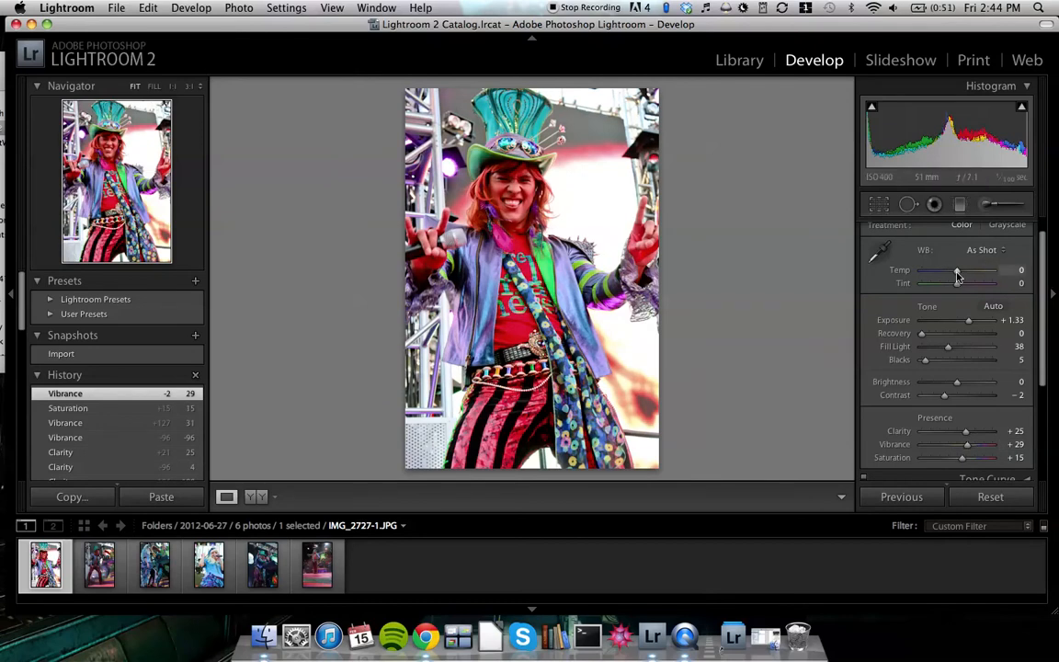
- Warm the white balance slightly by setting Temp to +6
mouse_move(957, 276)
left_mouse_down()
mouse_move(972, 269)
mouse_move(960, 282)
left_mouse_up()
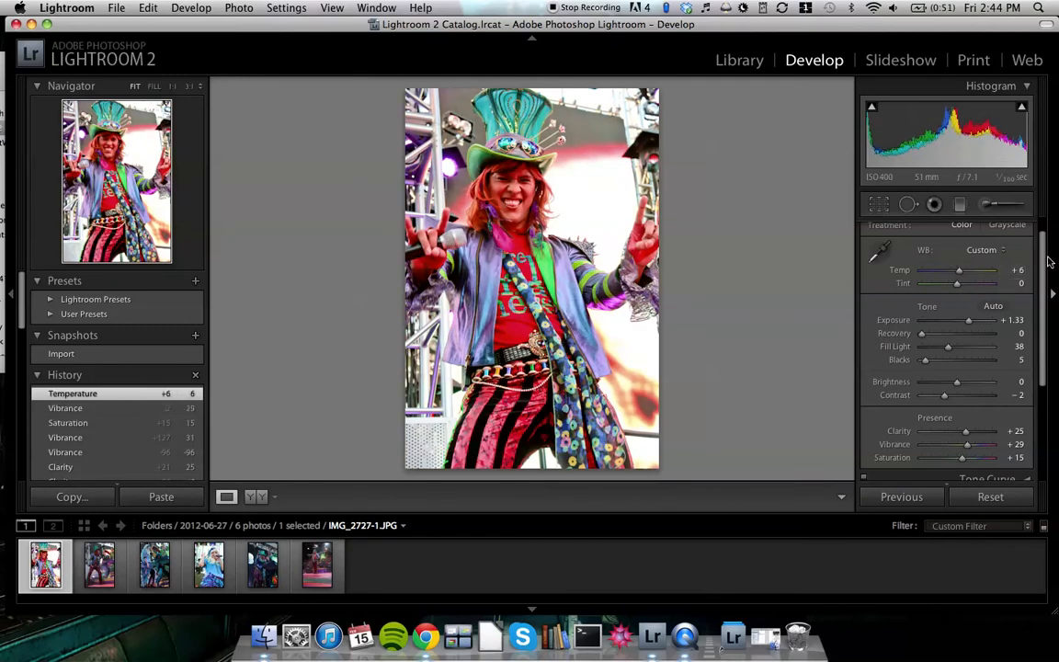
scroll(1011, 258, "up", 2)
left_click(1025, 229)
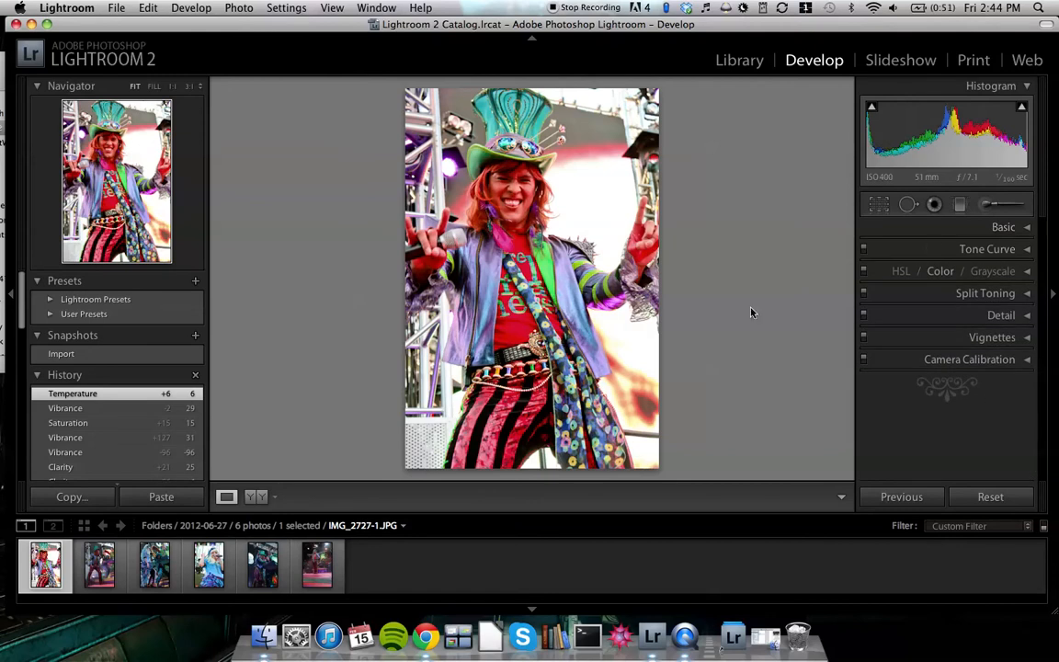
- Tint the highlights with Split Toning at Hue 79 and Saturation 21, previewing the tint at Saturation 75 first
left_click(1024, 294)
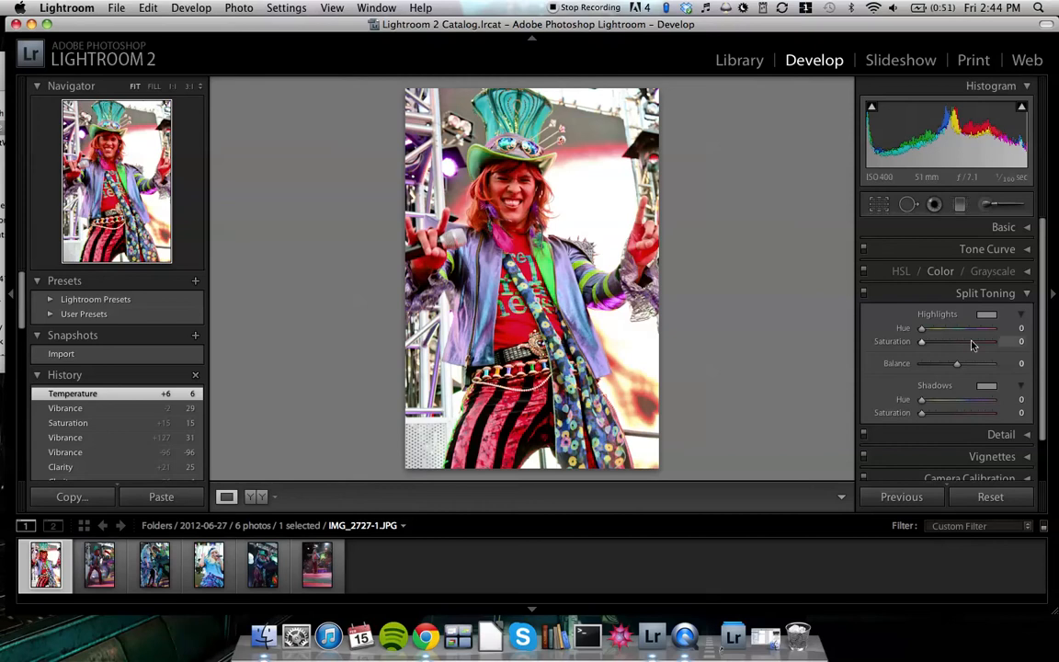
left_click_drag(975, 342, 978, 345)
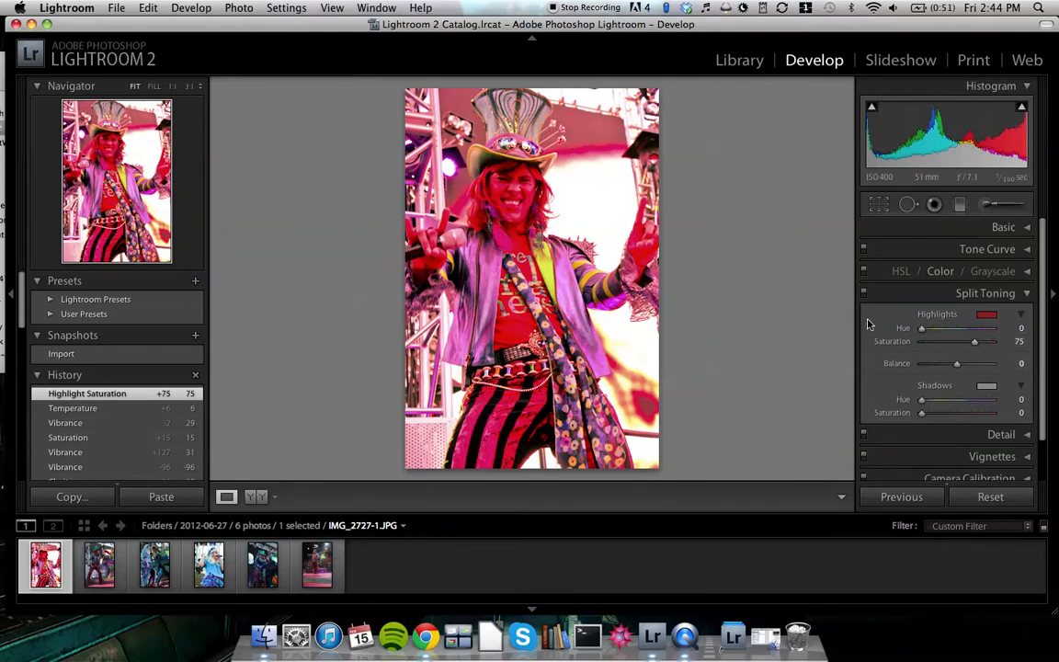
left_click_drag(923, 333, 938, 332)
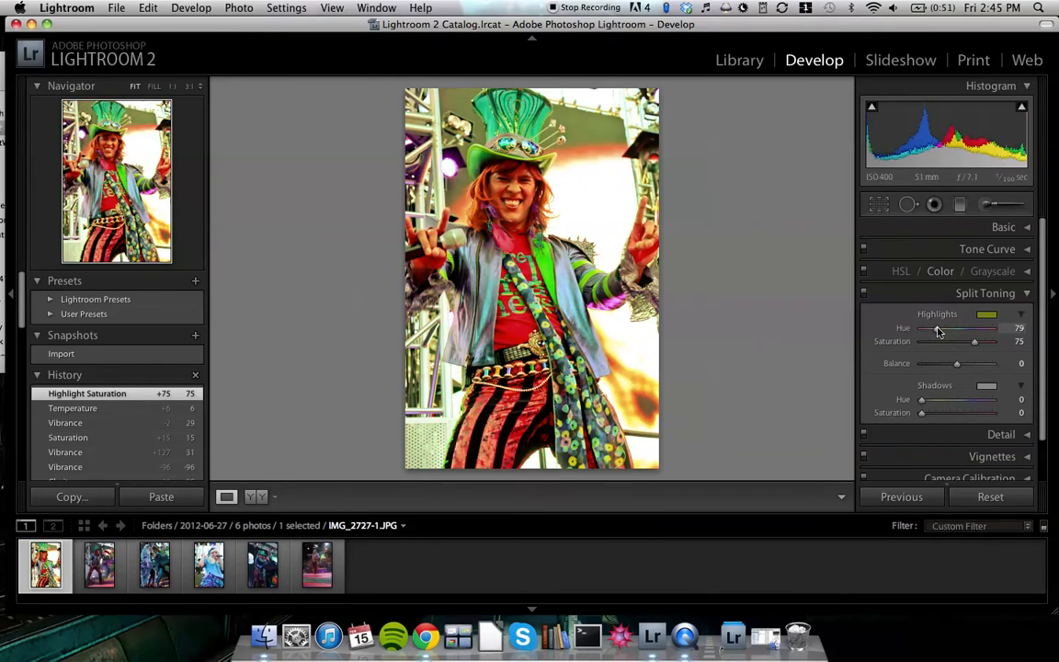
left_click_drag(938, 331, 938, 332)
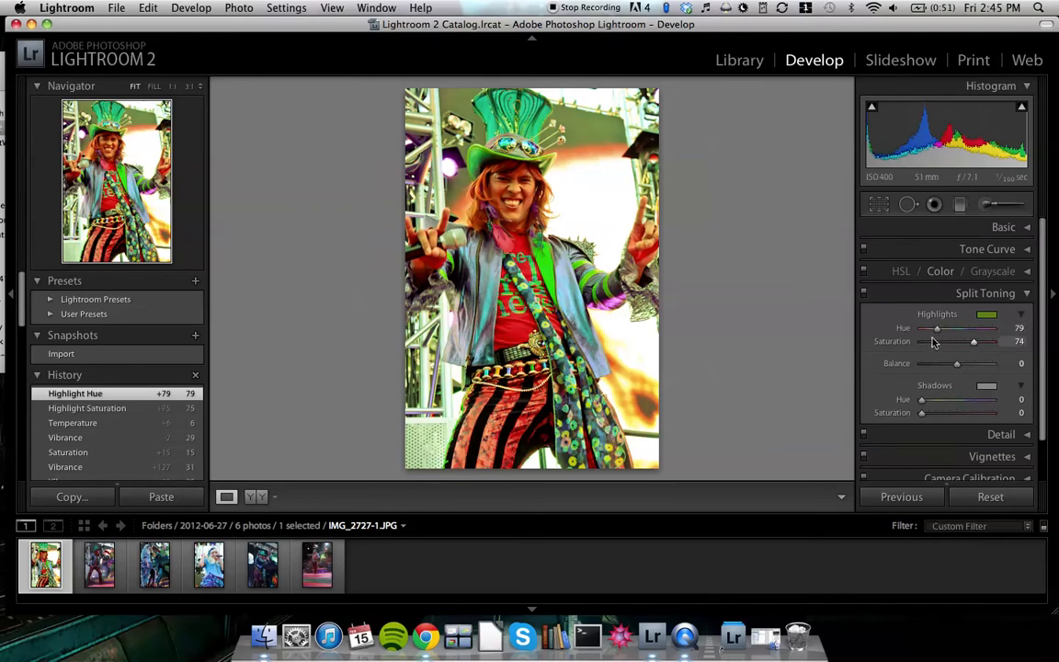
left_click_drag(950, 343, 904, 341)
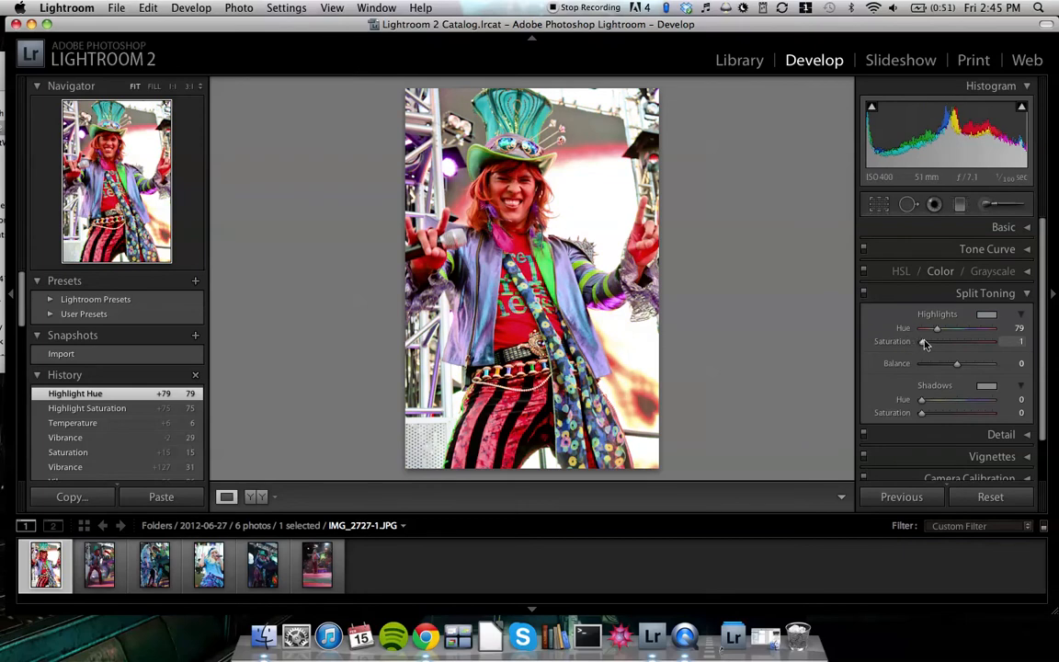
left_click_drag(928, 343, 941, 343)
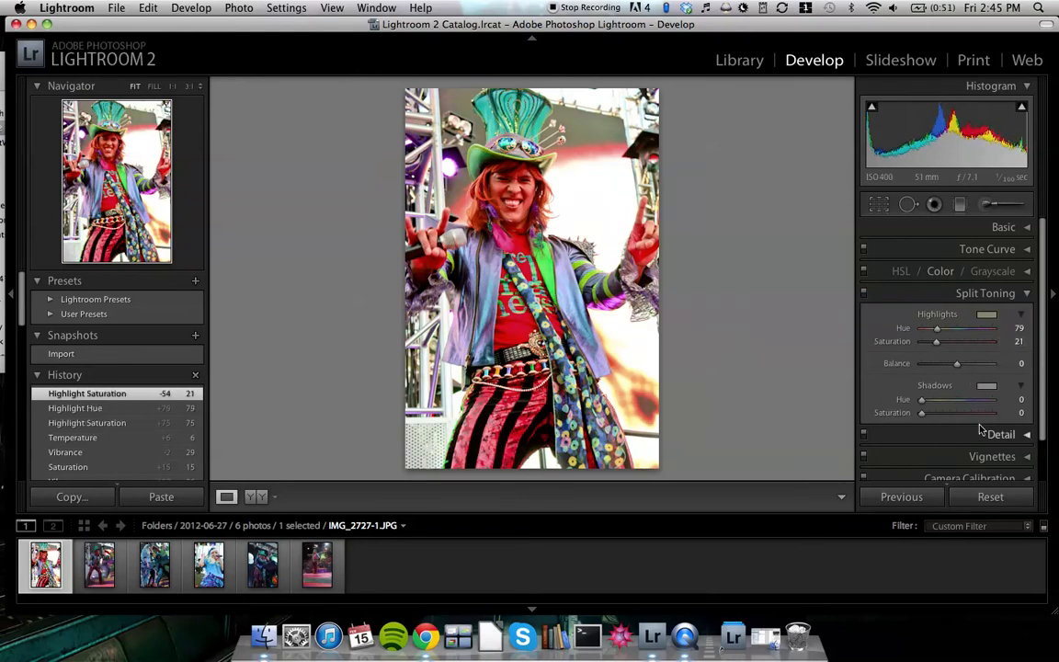
- Tint the shadows with Split Toning at Hue 221 and Saturation 35, previewing the tint at Saturation 83 first
left_click(983, 413)
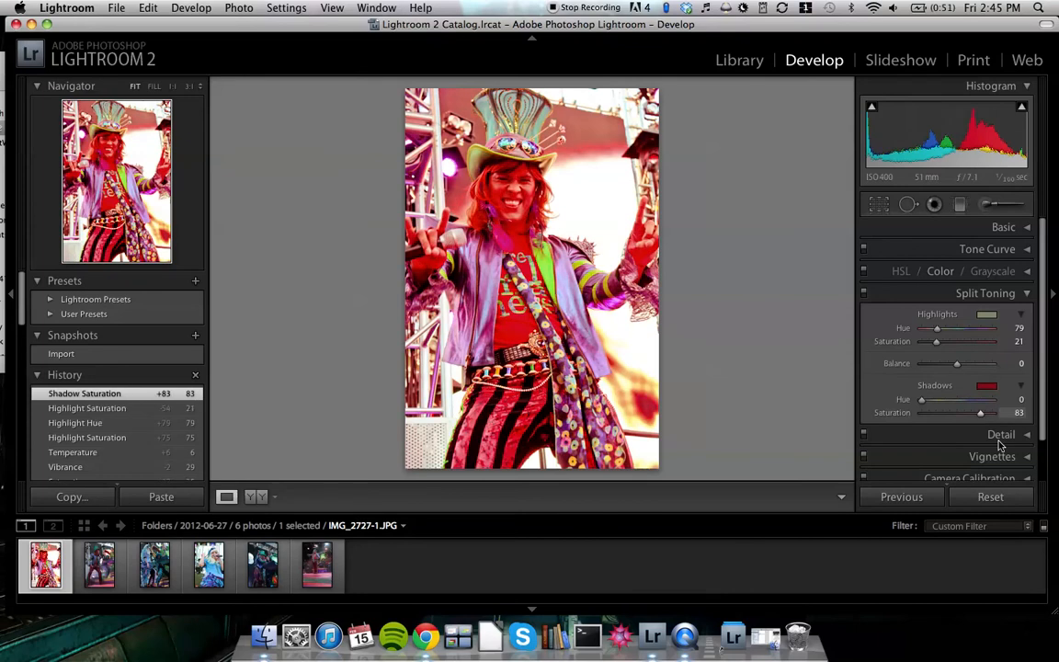
left_click_drag(919, 405, 966, 402)
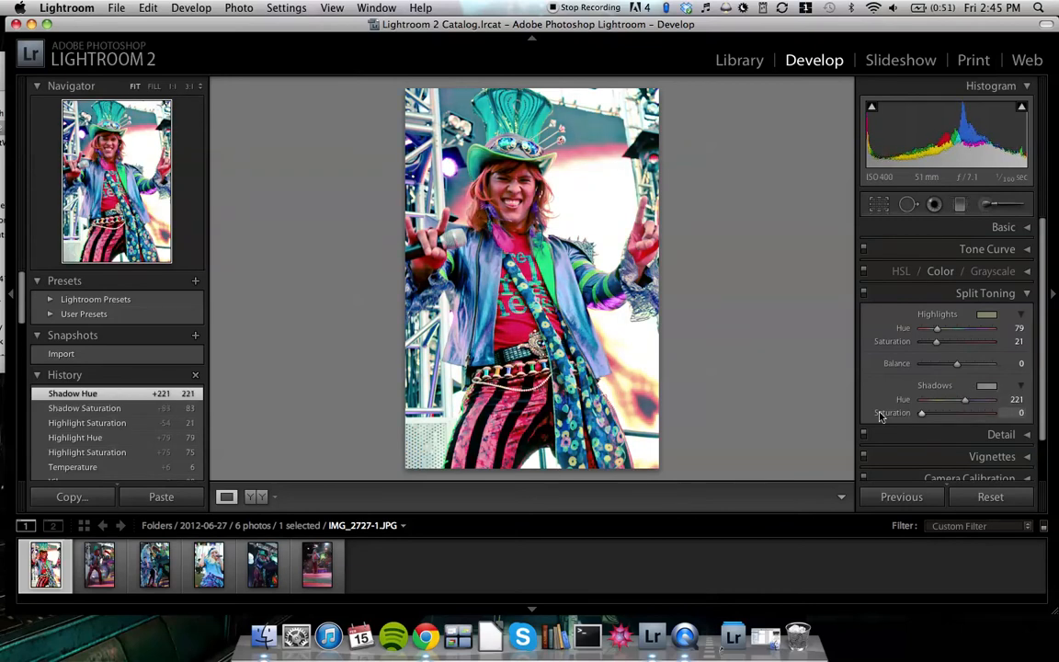
double_click(883, 415)
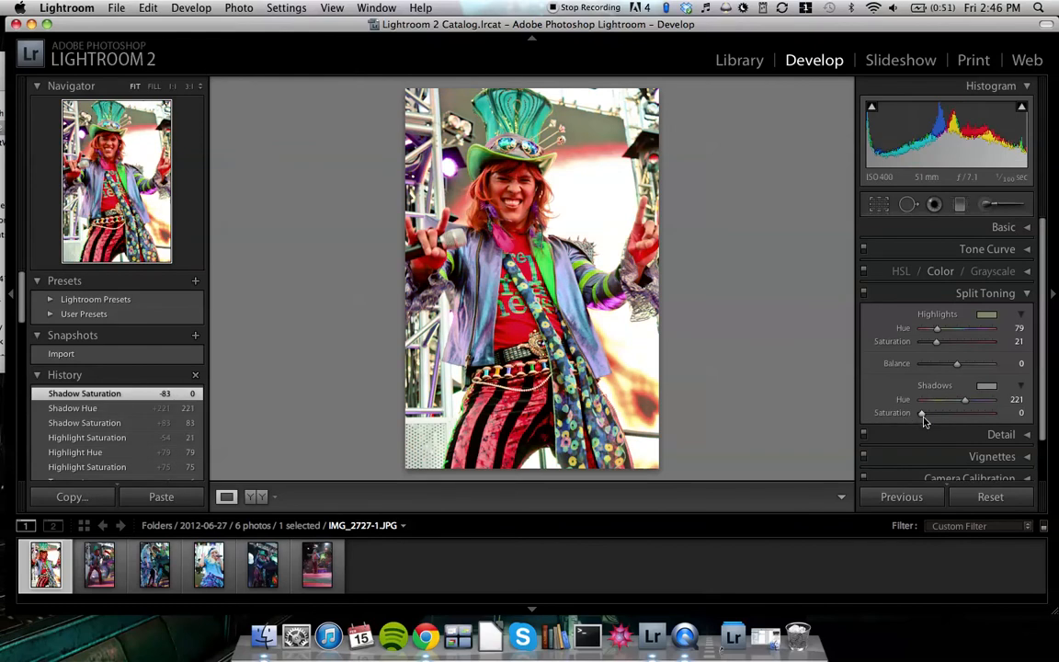
left_click_drag(924, 418, 952, 420)
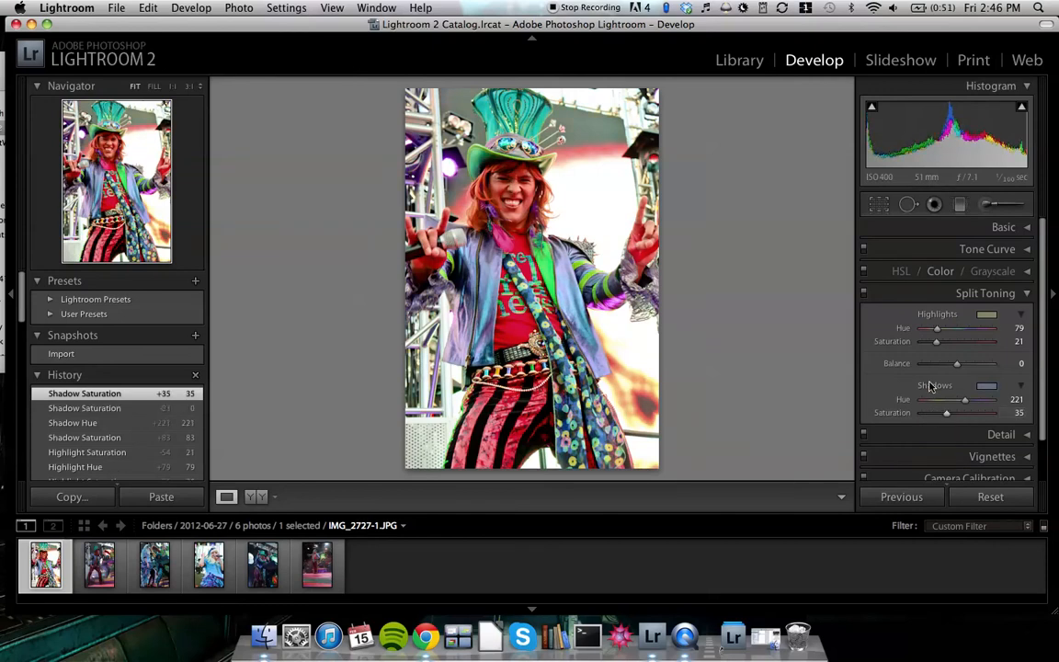
- Set the Split Toning Balance to +31 after testing -100 and +100, and compare the edited photo with the original
left_click_drag(959, 364, 838, 356)
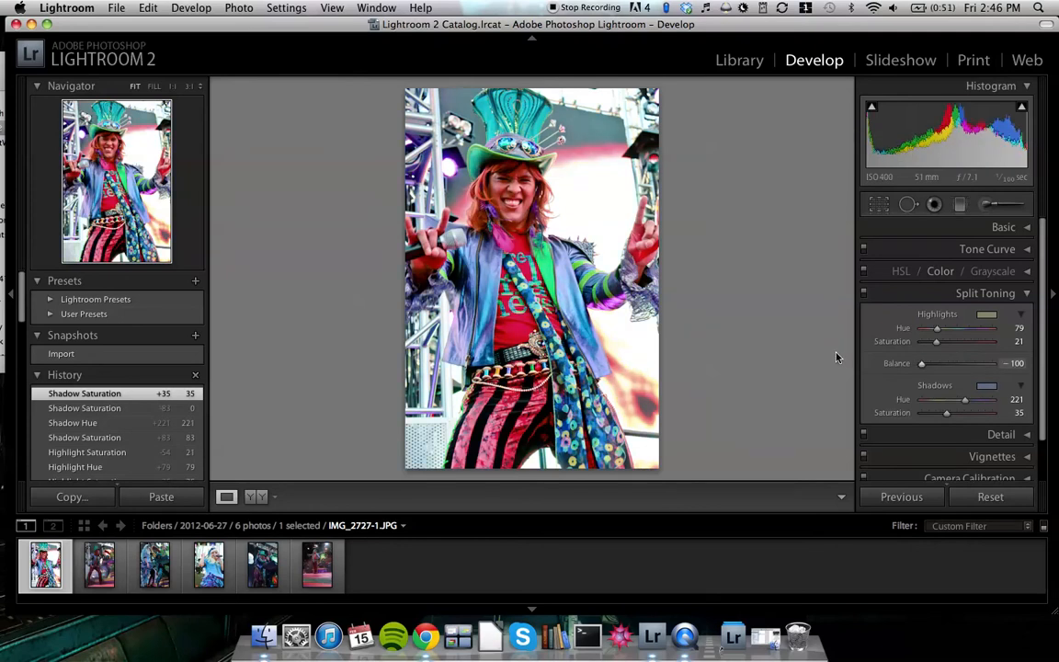
left_click_drag(835, 357, 1057, 395)
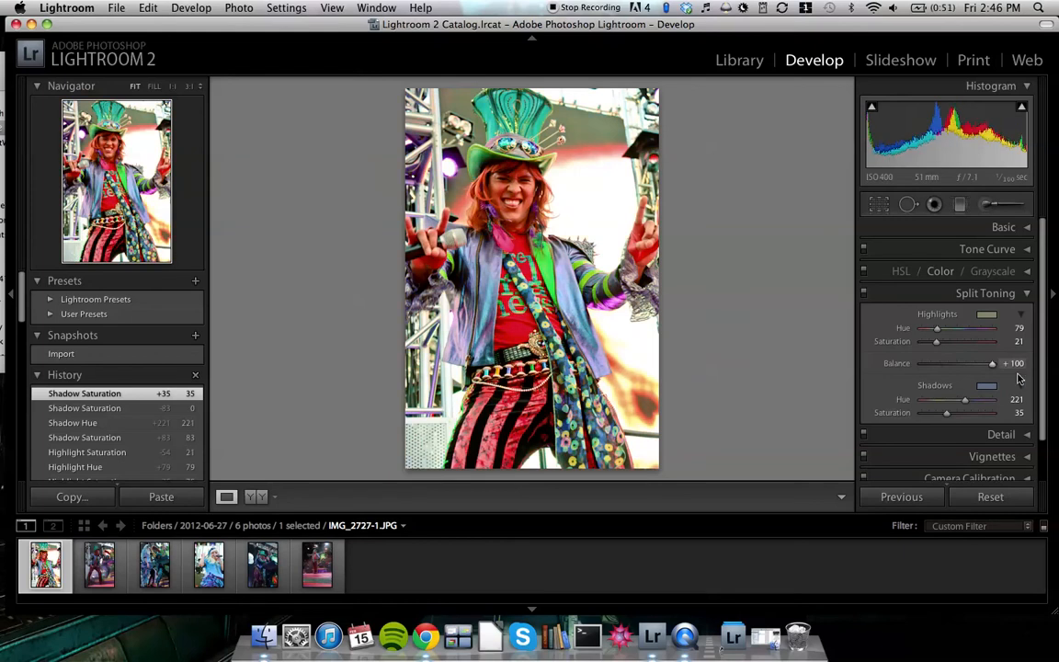
mouse_move(983, 371)
left_mouse_down()
mouse_move(956, 368)
mouse_move(967, 370)
left_mouse_up()
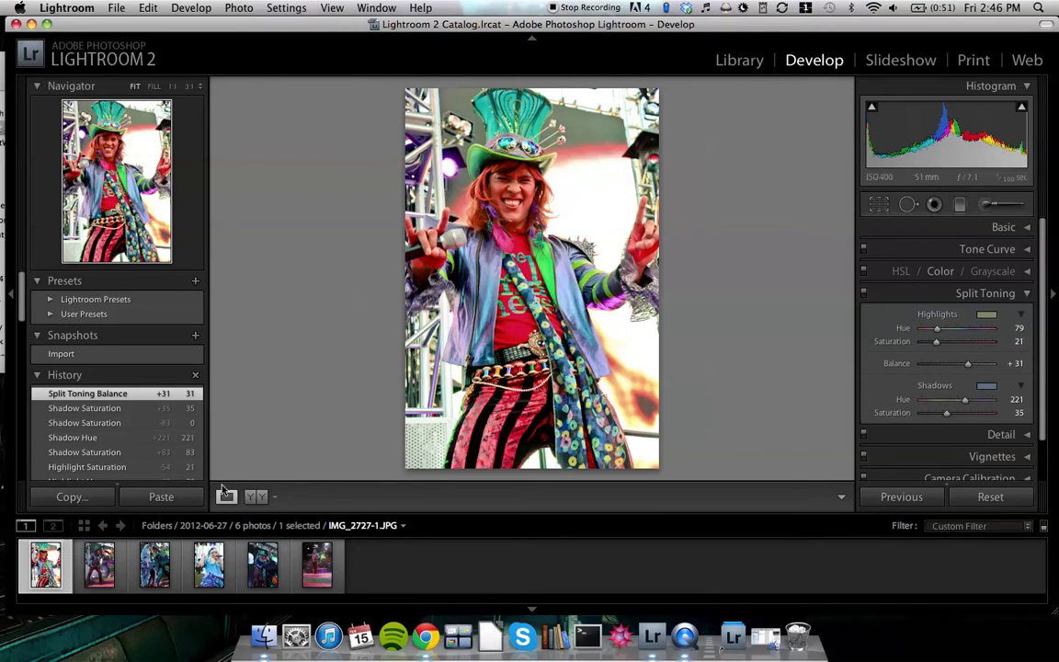
left_click(256, 496)
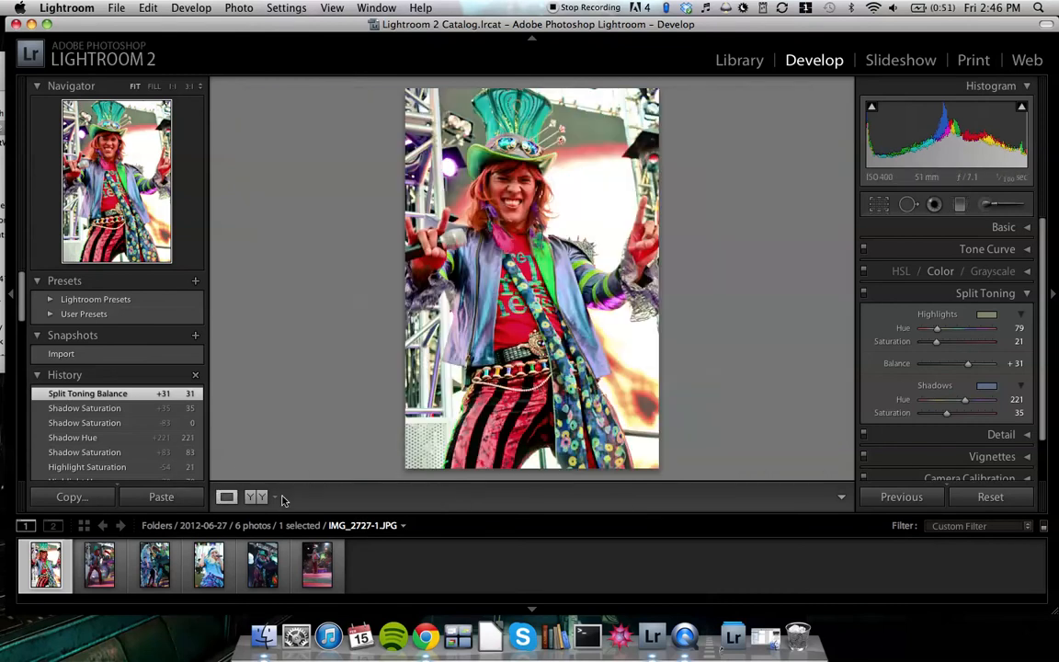
left_click(226, 496)
left_click(1001, 293)
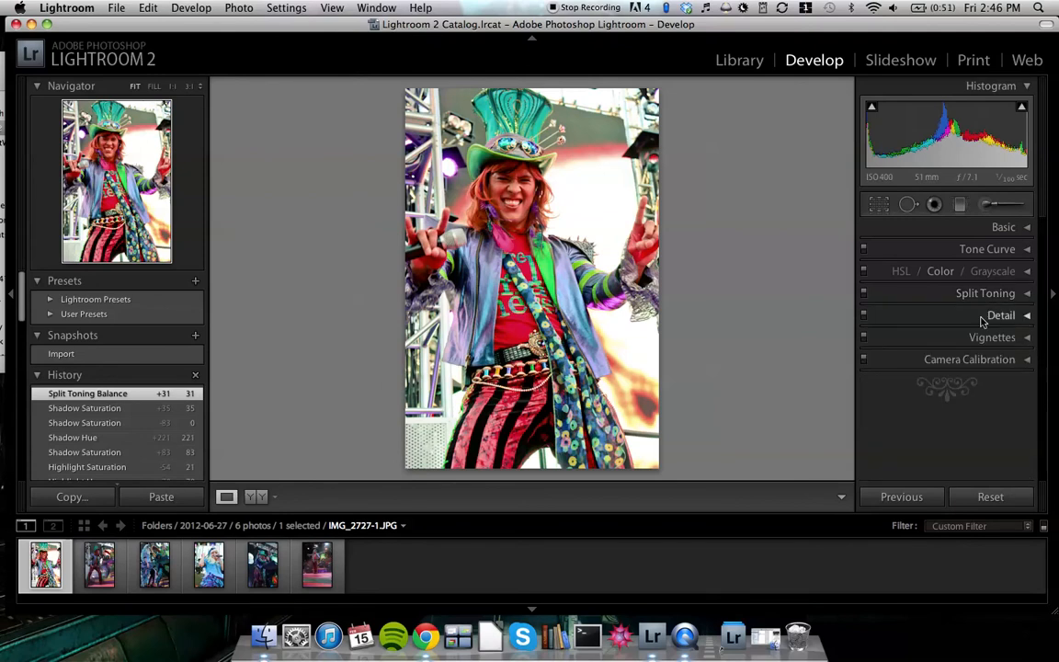
- Shift the photo's reds in the Color adjustments to Saturation +13 and Hue +19
left_click(1027, 273)
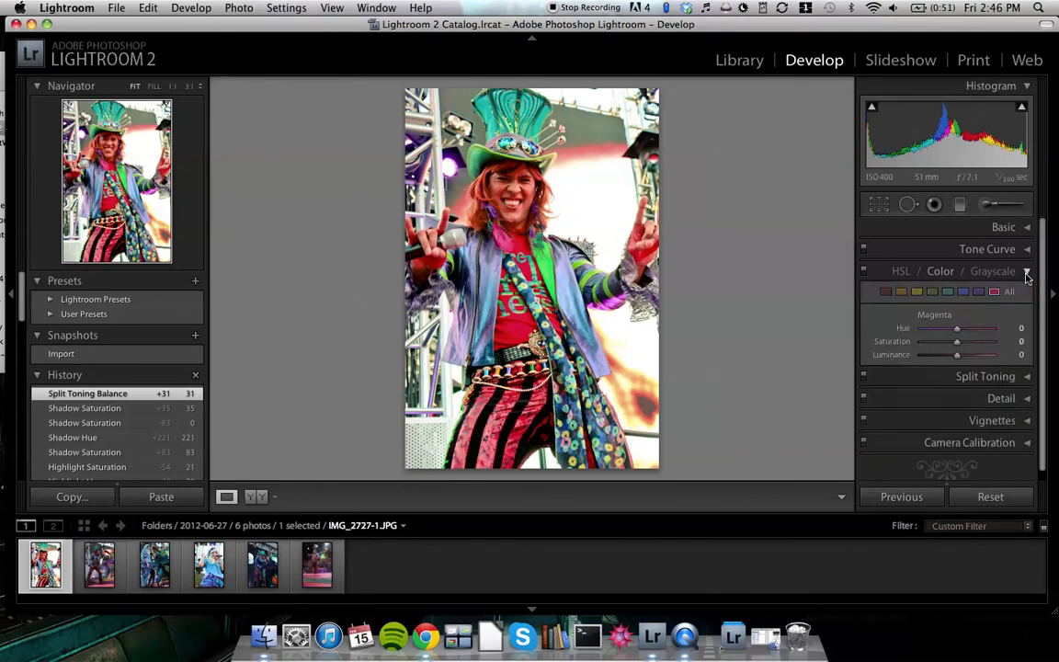
left_click(885, 292)
mouse_move(957, 341)
left_mouse_down()
mouse_move(942, 343)
mouse_move(964, 332)
left_mouse_up()
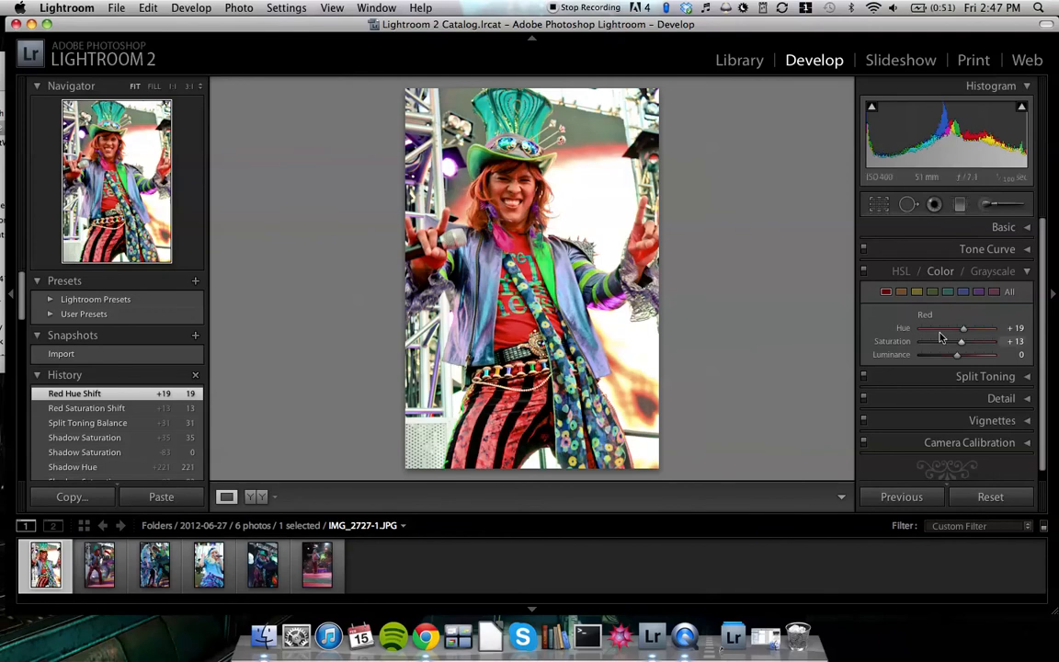
- Adjust the magentas to Saturation +6, Hue +4 and Luminance +19, and check the red shirt up close
left_click(994, 292)
mouse_move(959, 346)
left_mouse_down()
mouse_move(938, 344)
mouse_move(979, 345)
mouse_move(917, 346)
mouse_move(1013, 351)
mouse_move(899, 342)
mouse_move(959, 342)
mouse_move(960, 329)
mouse_move(944, 356)
mouse_move(931, 356)
mouse_move(965, 359)
left_mouse_up()
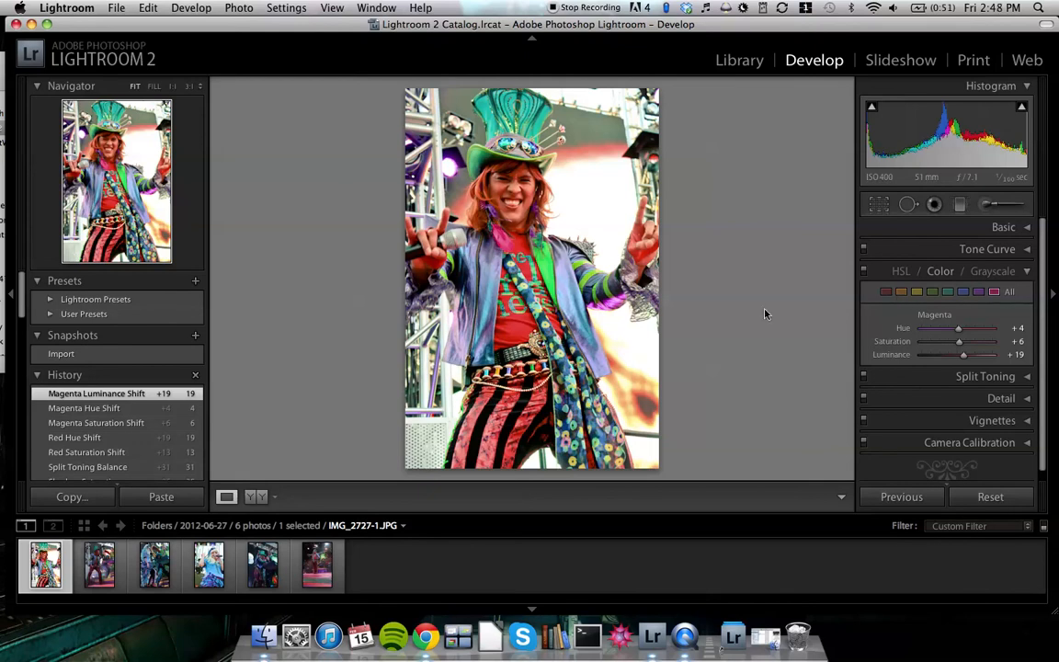
left_click(530, 310)
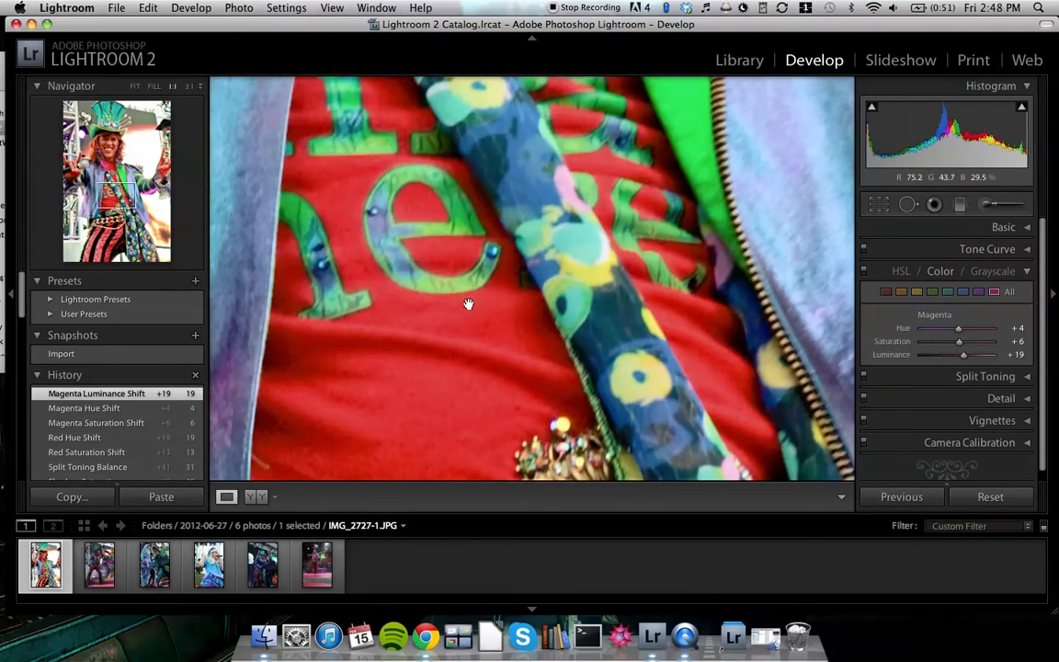
left_click_drag(823, 298, 839, 306)
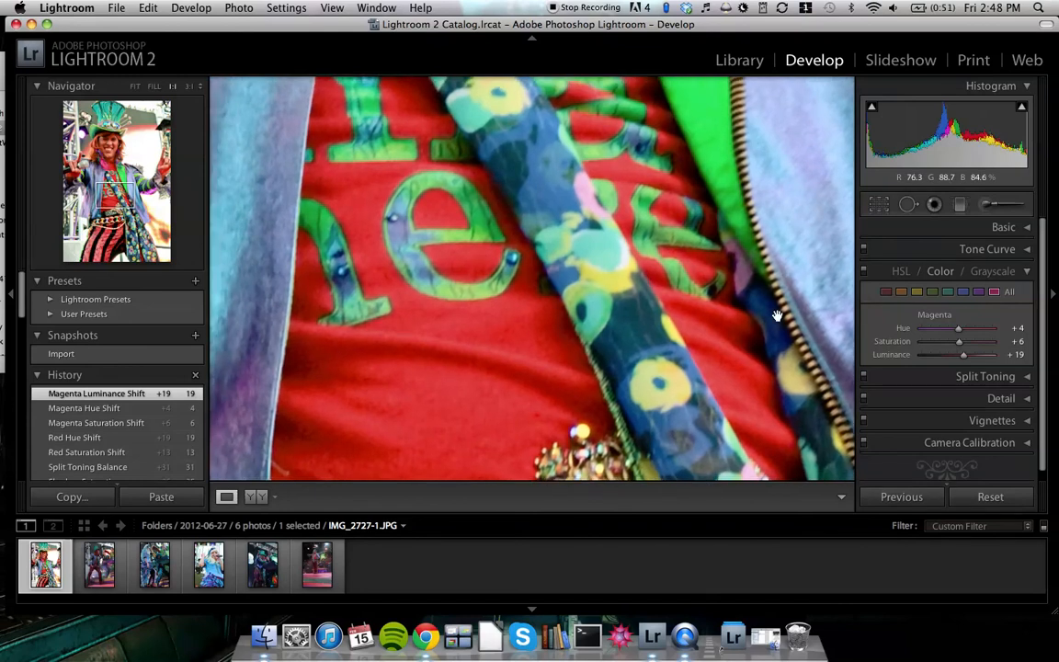
left_click(844, 304)
- Brighten the oranges with Luminance +21 and shift their Hue to +8
left_click(900, 292)
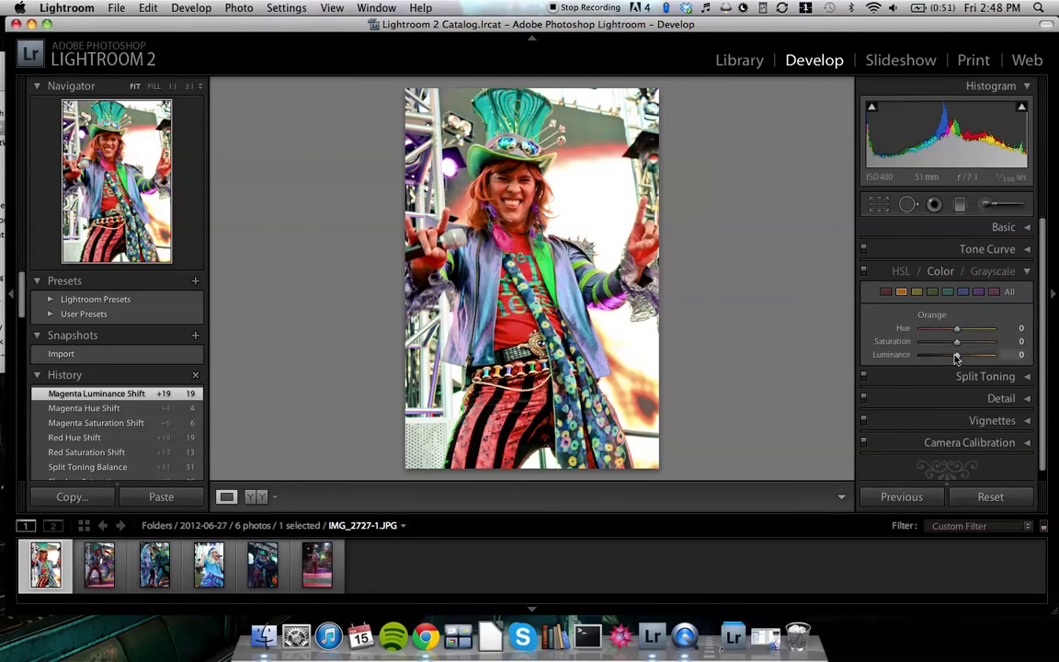
mouse_move(956, 355)
left_mouse_down()
mouse_move(880, 355)
mouse_move(792, 320)
mouse_move(1018, 353)
mouse_move(818, 329)
mouse_move(937, 316)
mouse_move(1007, 359)
mouse_move(956, 358)
mouse_move(965, 357)
left_mouse_up()
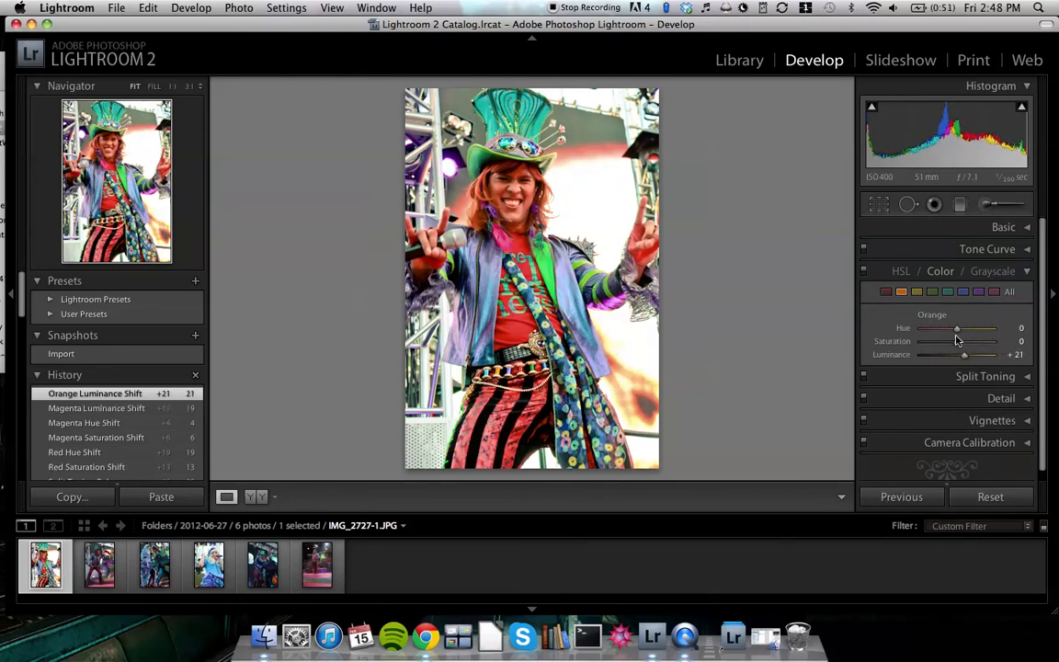
left_click_drag(955, 330, 959, 331)
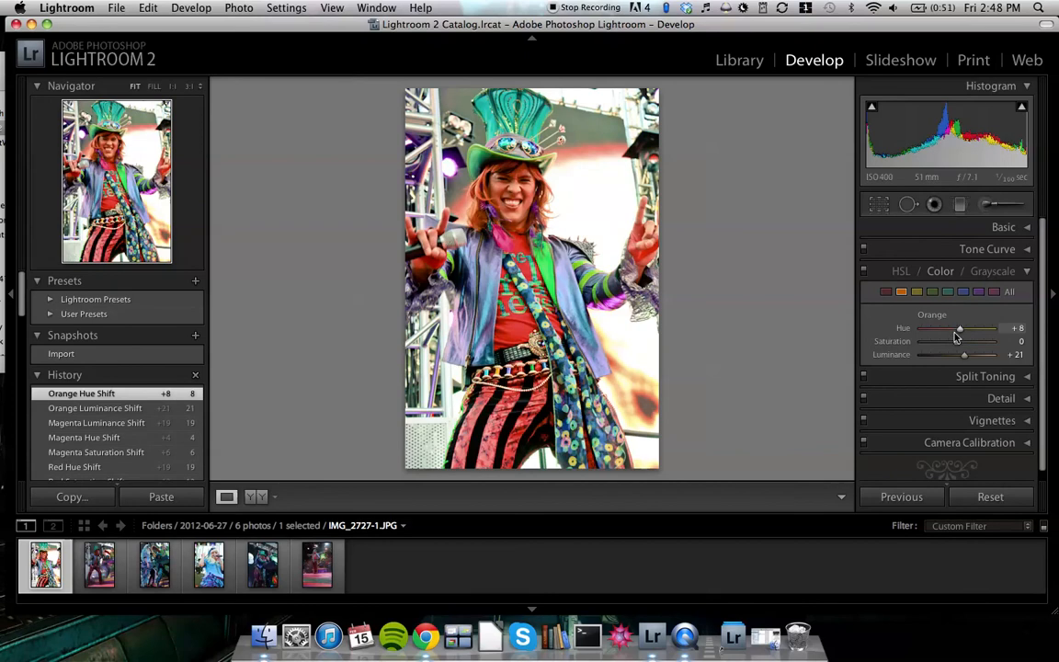
- Adjust the greens to Luminance -13, Hue +4 and Saturation +27, previewing Luminance at -100 first
left_click(932, 292)
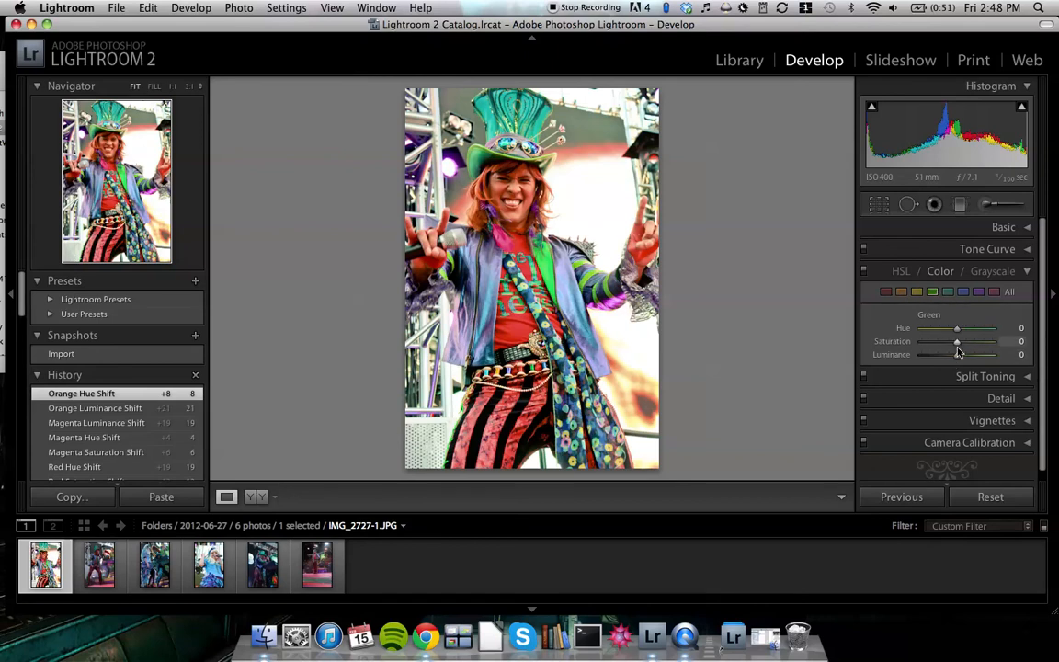
left_click_drag(956, 358, 784, 321)
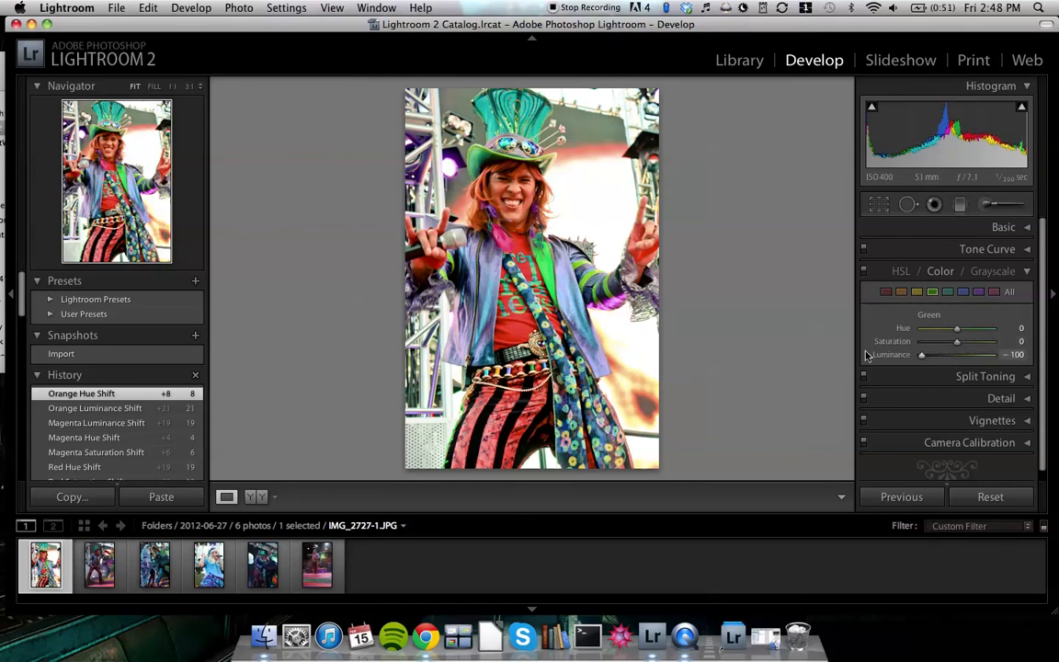
left_click_drag(982, 338, 953, 354)
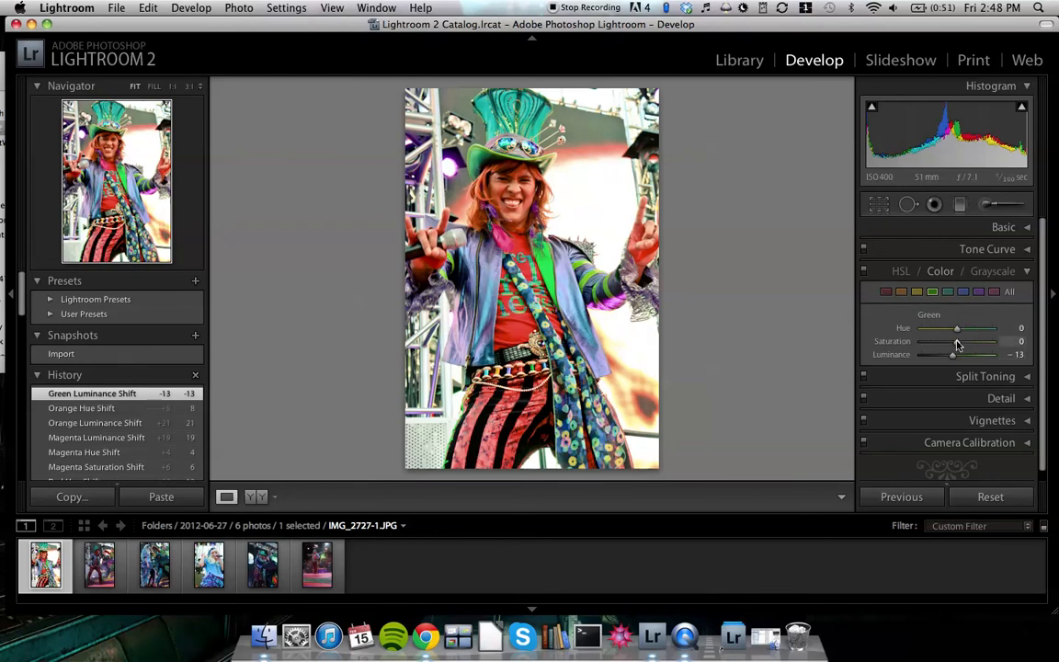
mouse_move(957, 329)
left_mouse_down()
mouse_move(921, 329)
mouse_move(1017, 320)
mouse_move(959, 329)
mouse_move(964, 341)
mouse_move(952, 343)
mouse_move(968, 345)
left_mouse_up()
- Adjust the aqua tones to Luminance +19, Hue +38 and Saturation +25
left_click(947, 291)
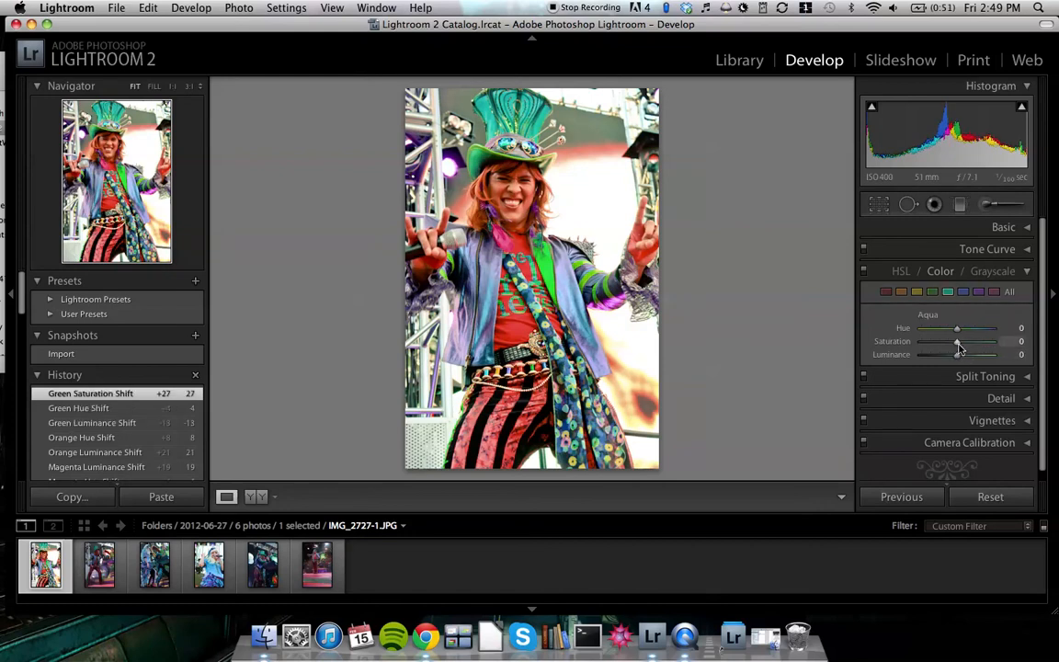
left_click_drag(956, 356, 970, 336)
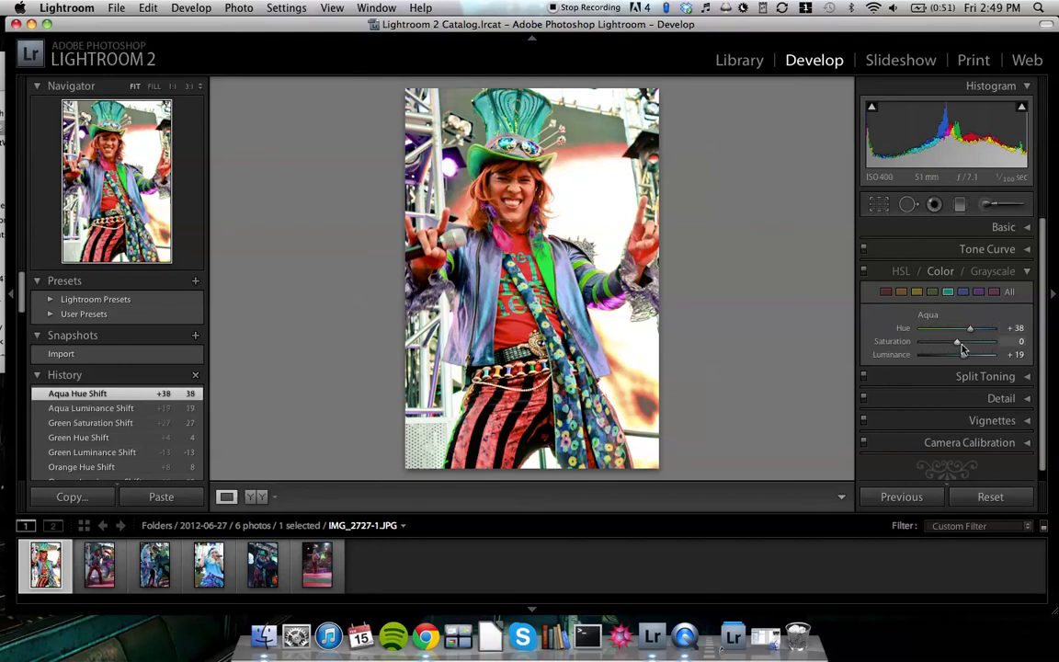
left_click_drag(946, 350, 969, 353)
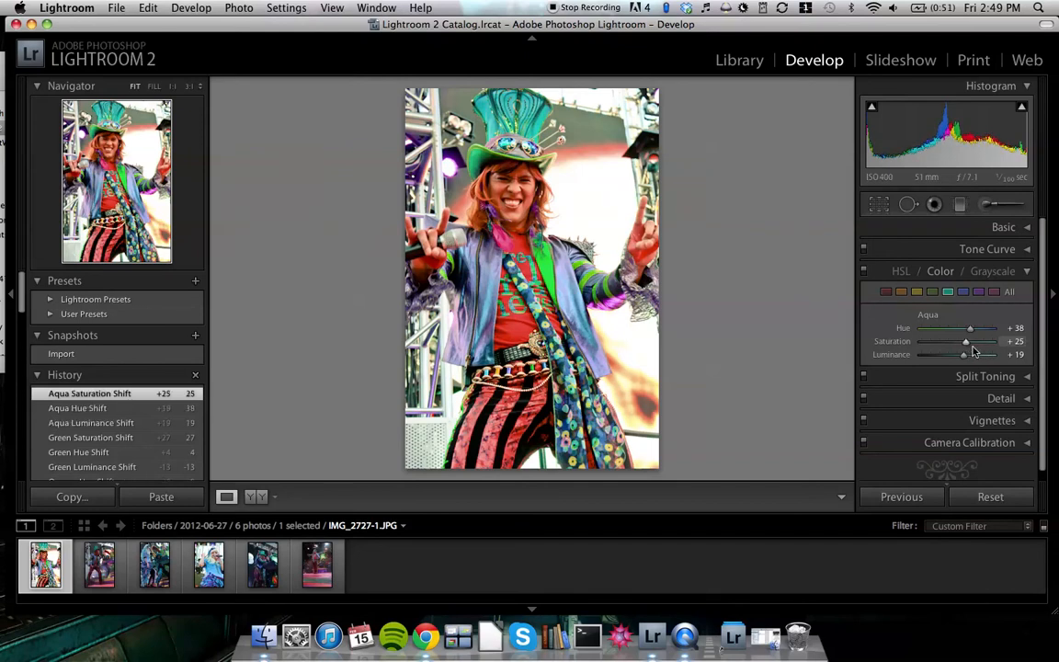
- Adjust the blues to Luminance -23, Hue +56 and Saturation +31, testing Hue at -48 first
left_click(964, 293)
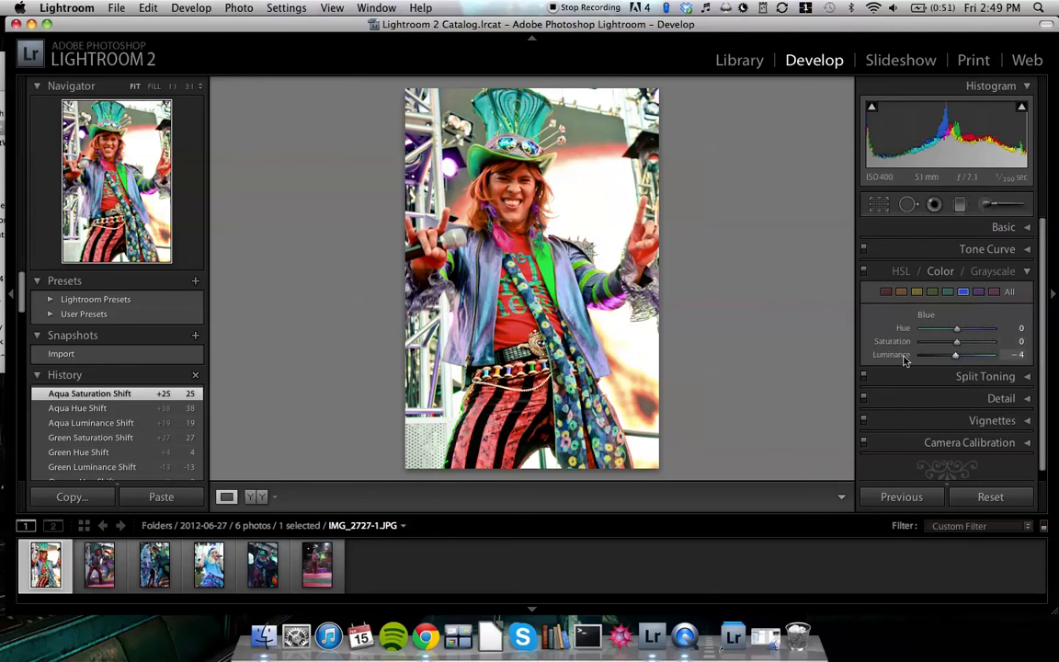
mouse_move(959, 354)
left_mouse_down()
mouse_move(937, 355)
mouse_move(988, 355)
mouse_move(951, 367)
left_mouse_up()
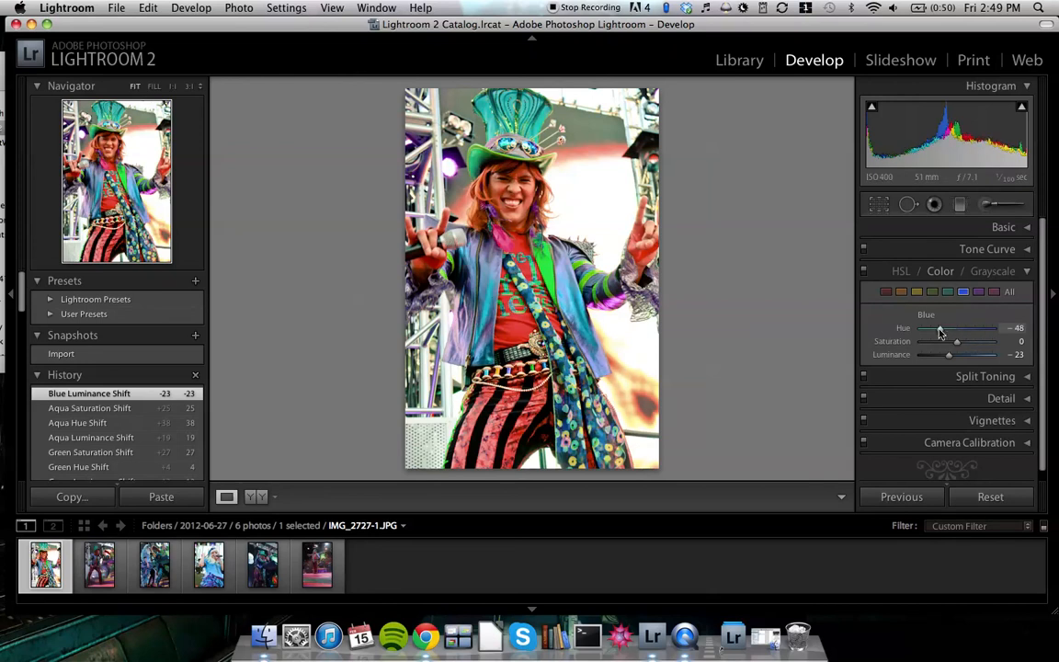
left_click_drag(957, 329, 977, 331)
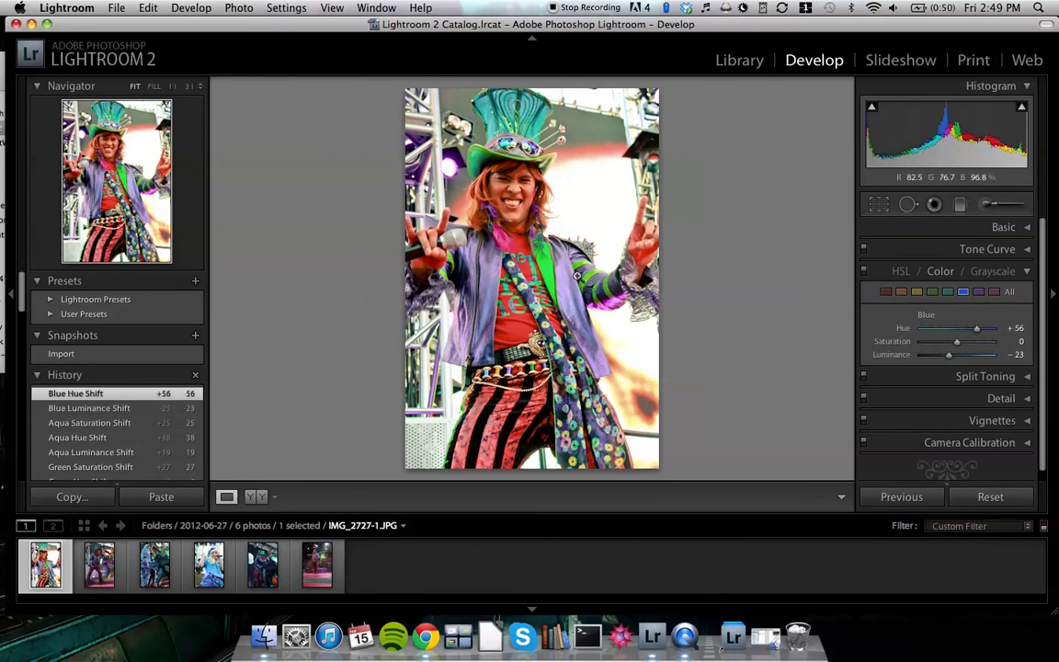
left_click_drag(956, 342, 967, 342)
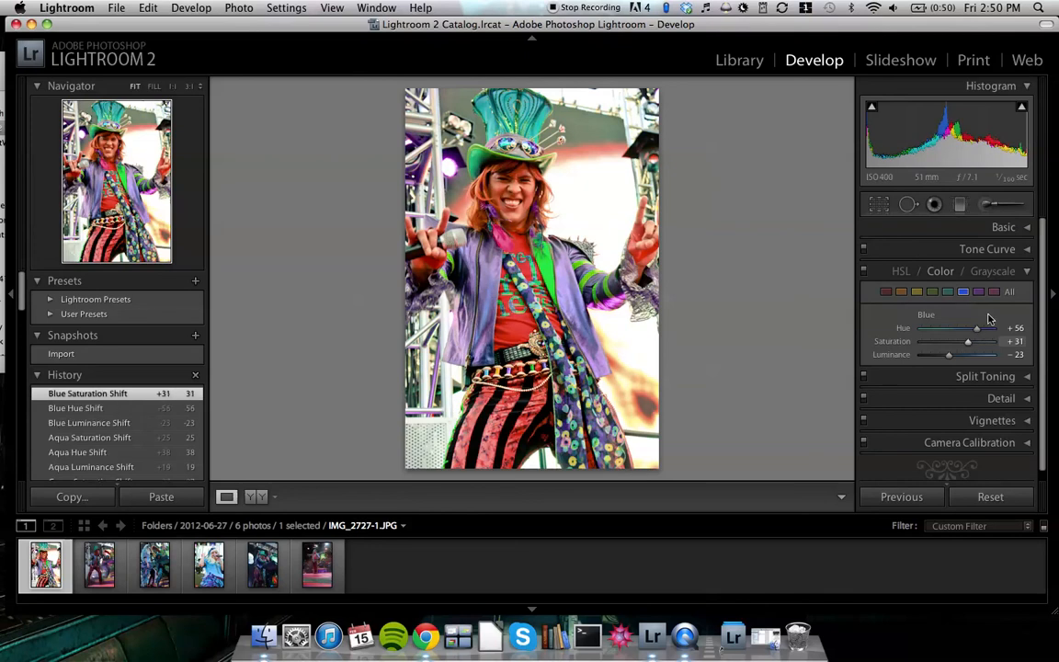
- Adjust the purples to Saturation +52, Luminance -25 and Hue -4, testing Saturation at -100 and +96 first
left_click(979, 293)
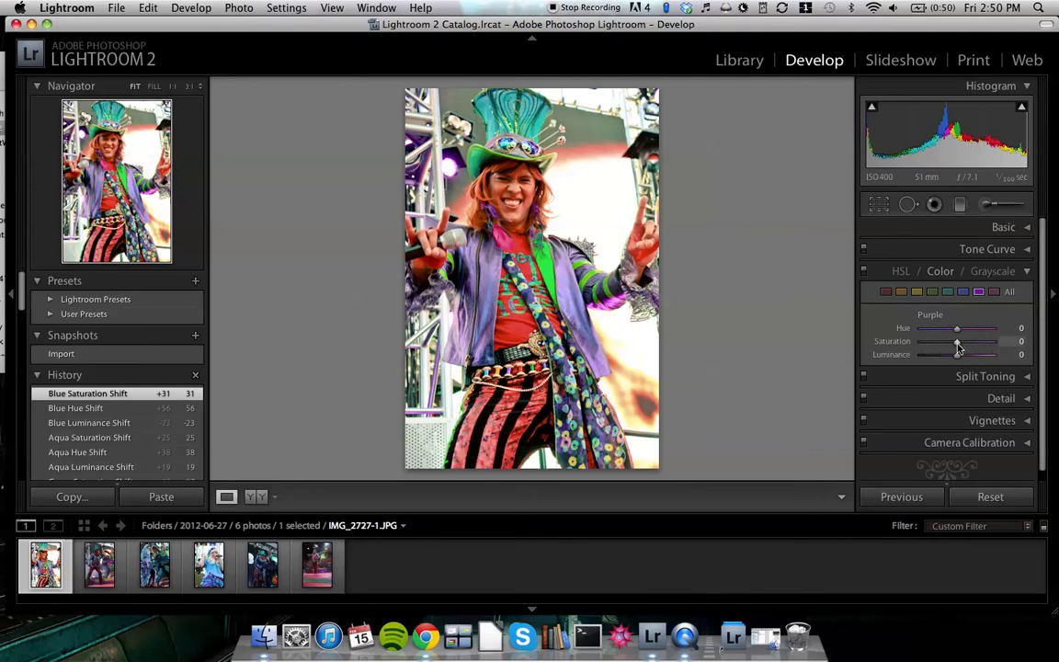
left_click_drag(958, 347, 855, 347)
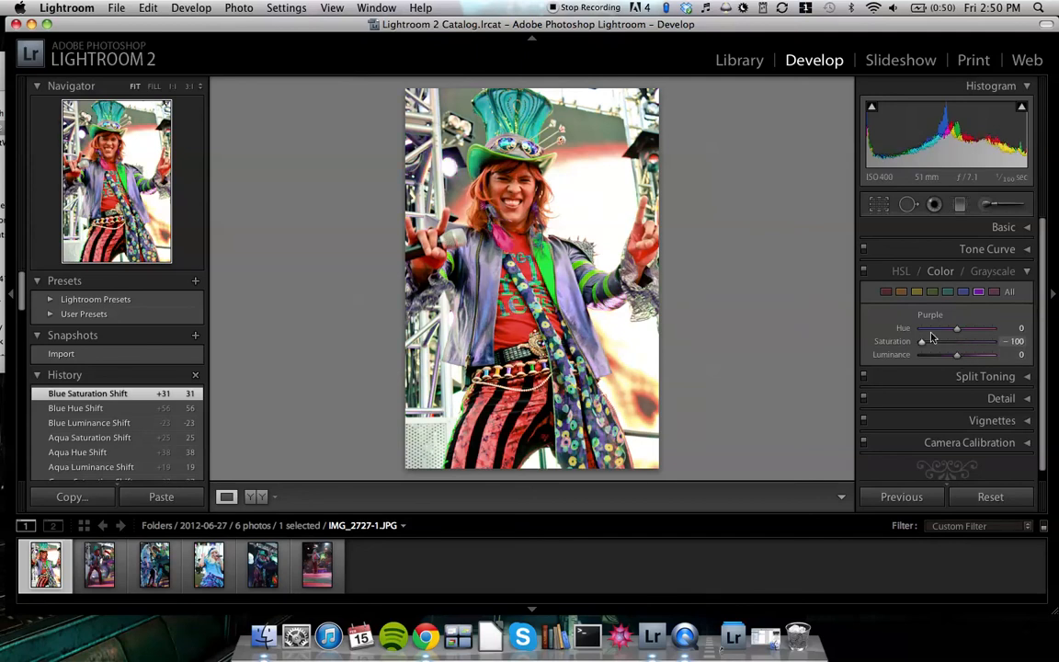
left_click(982, 340)
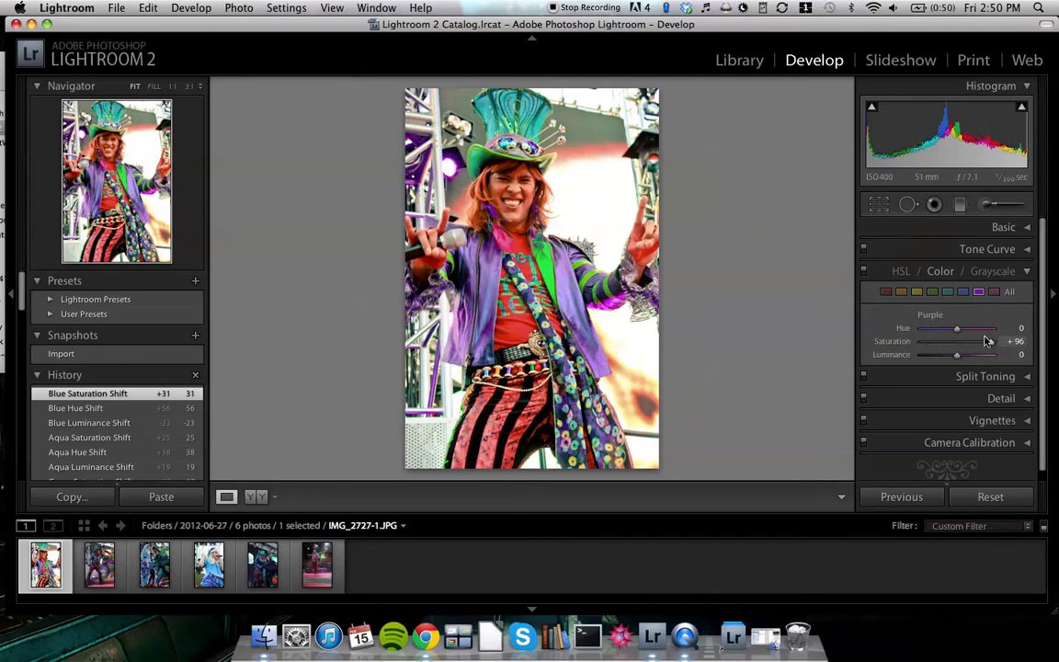
left_click_drag(978, 345, 952, 360)
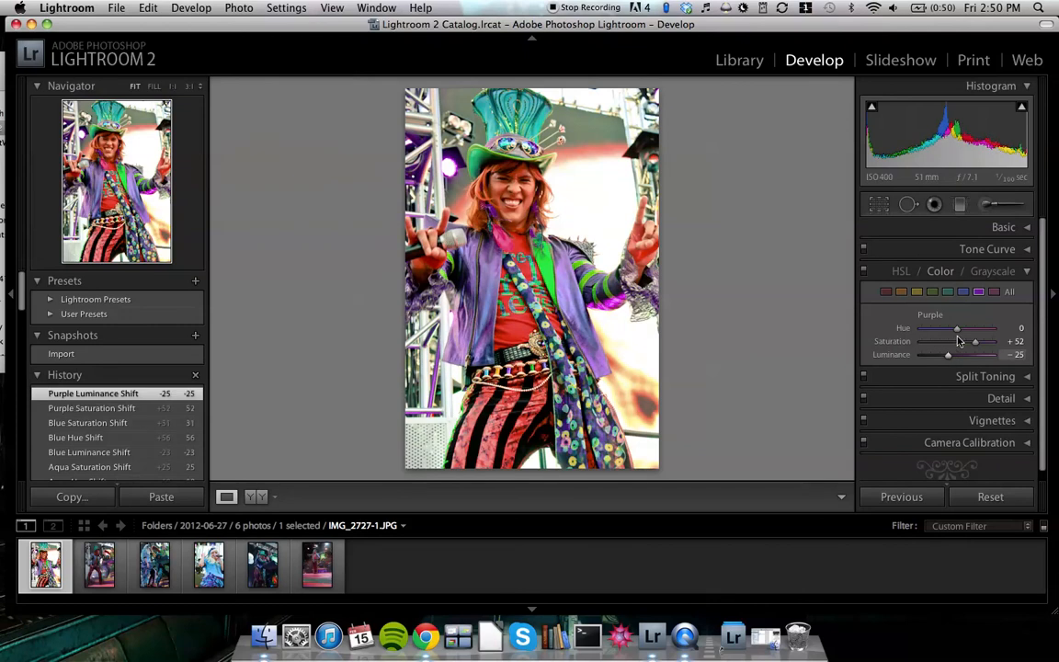
mouse_move(957, 331)
left_mouse_down()
mouse_move(922, 328)
mouse_move(981, 324)
mouse_move(955, 332)
left_mouse_up()
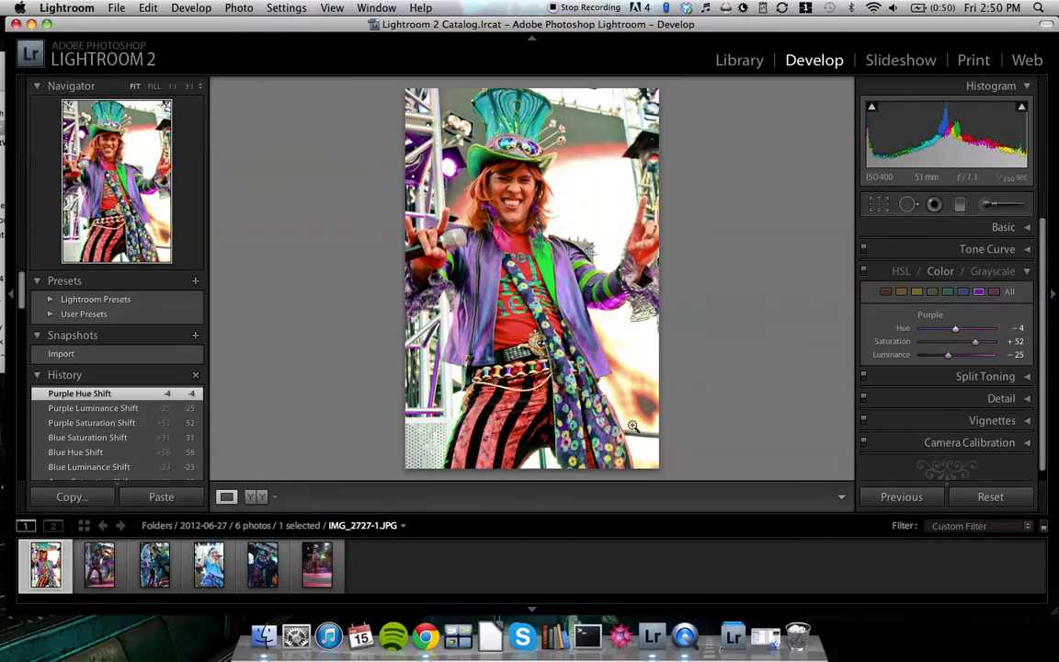
- Inspect the jacket, hat and face of the edited photo at 1:1 zoom, and return to the Library grid
left_click(511, 309)
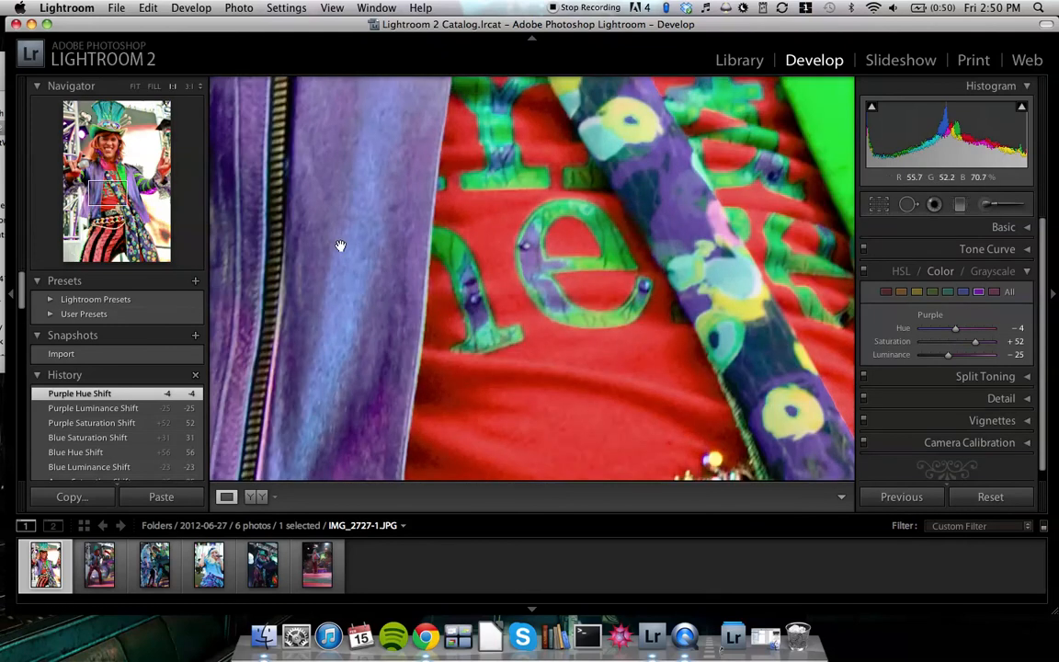
left_click(340, 246)
left_click(542, 158)
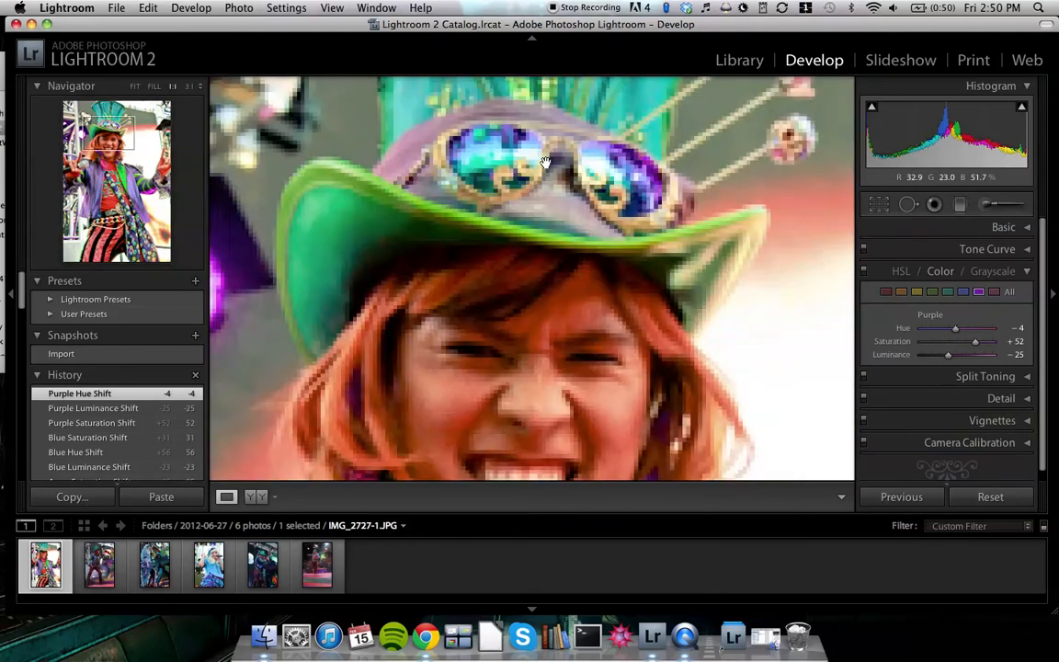
left_click(547, 163)
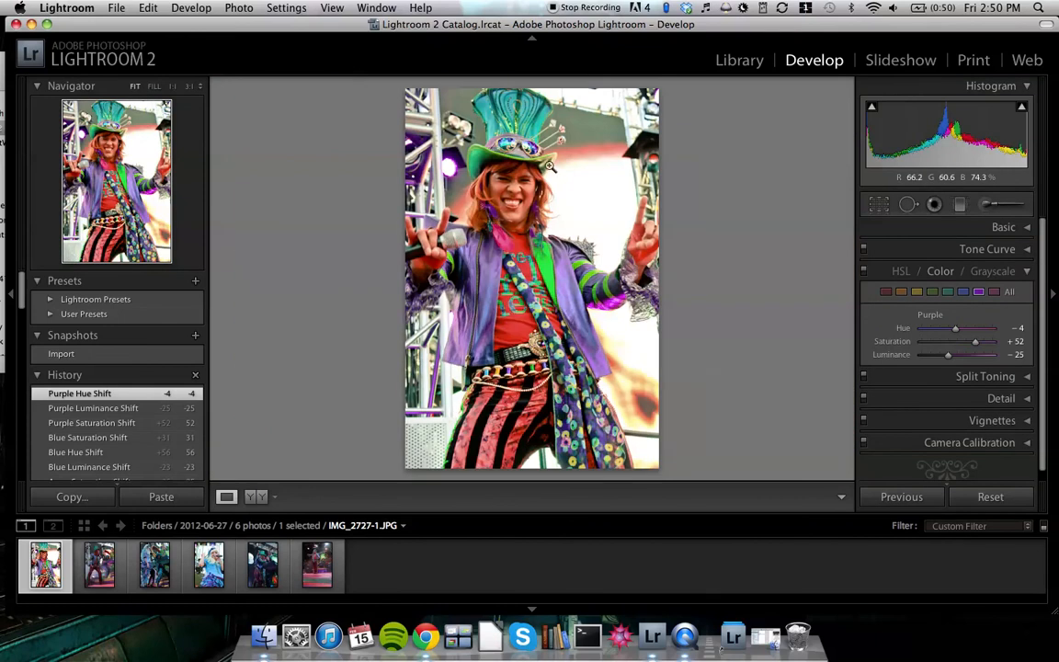
left_click(514, 204)
left_click_drag(603, 146, 592, 288)
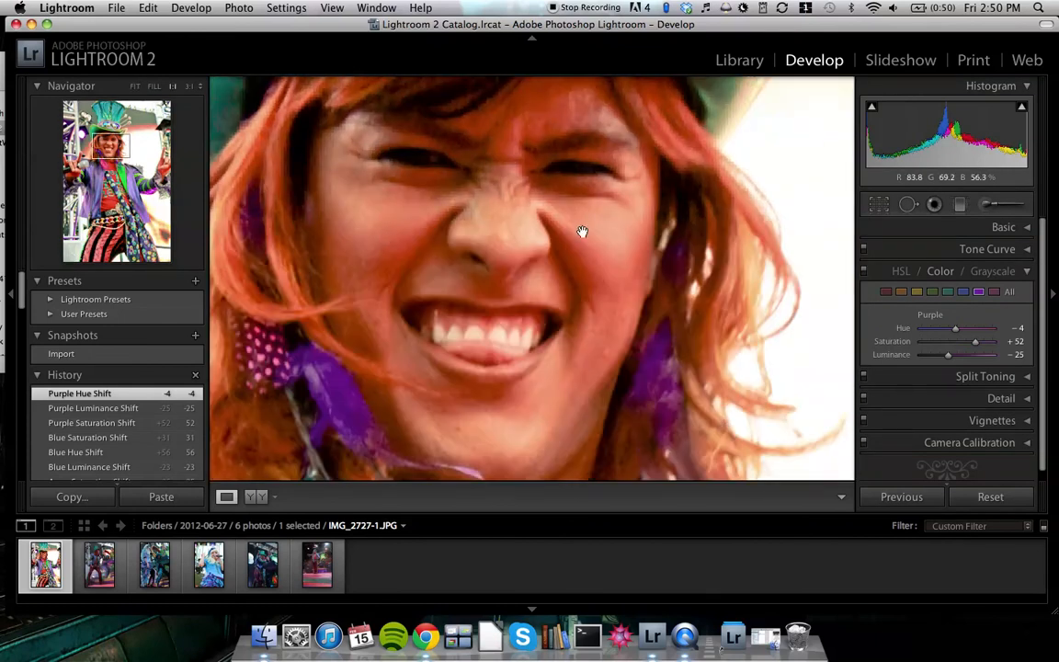
left_click(581, 228)
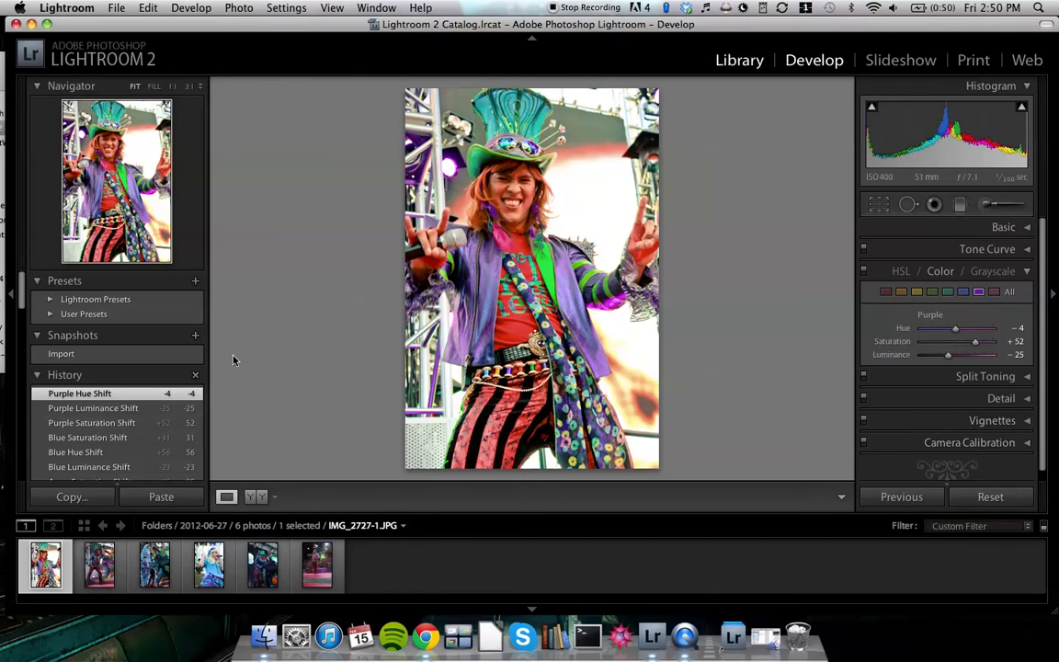
key("g")
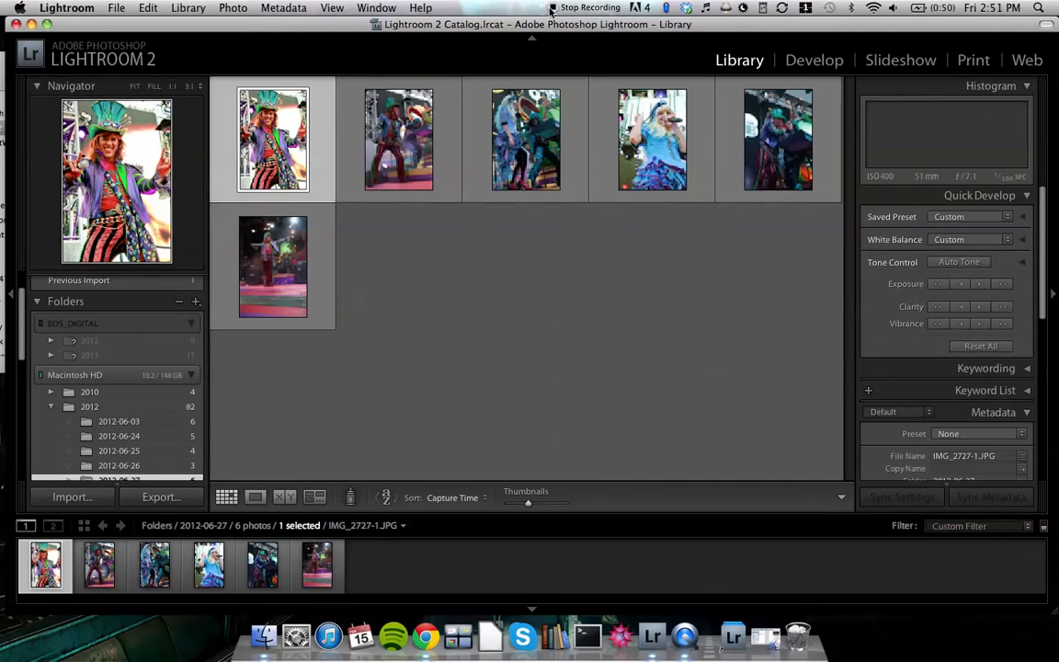